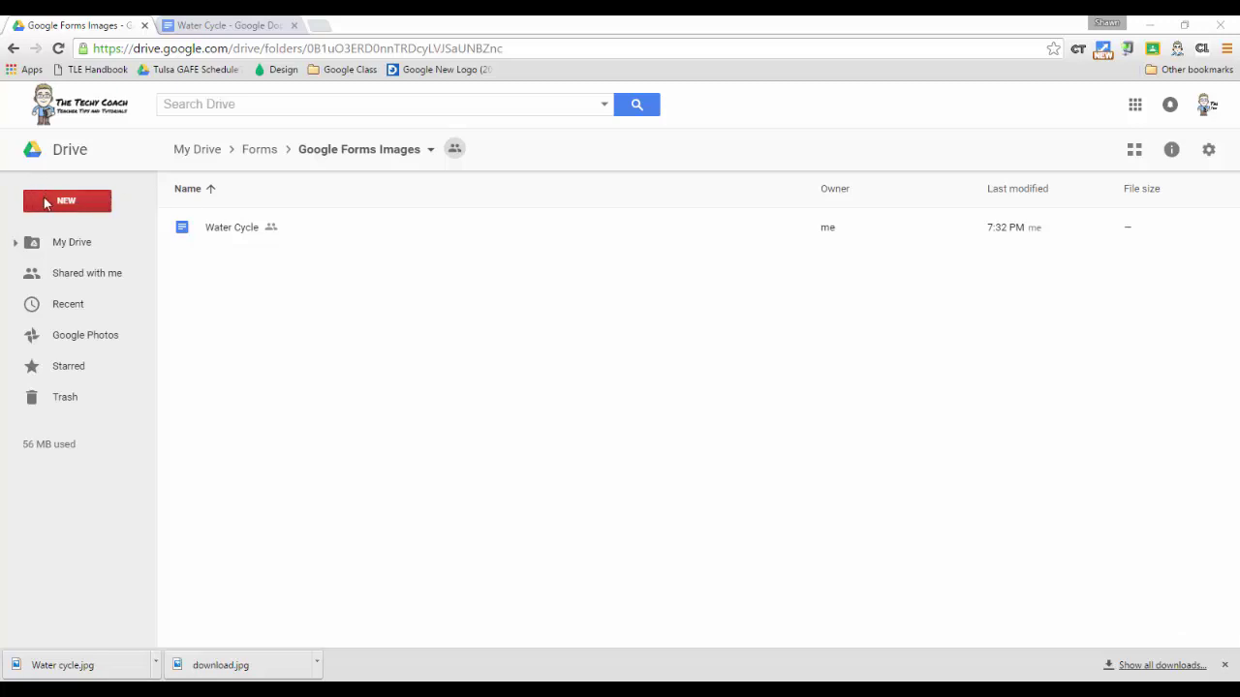
Create a new Google Form in the Google Forms Images folder and title it "Water Cycle Quiz"
{"action": "left_click", "coordinate": [44, 202]}
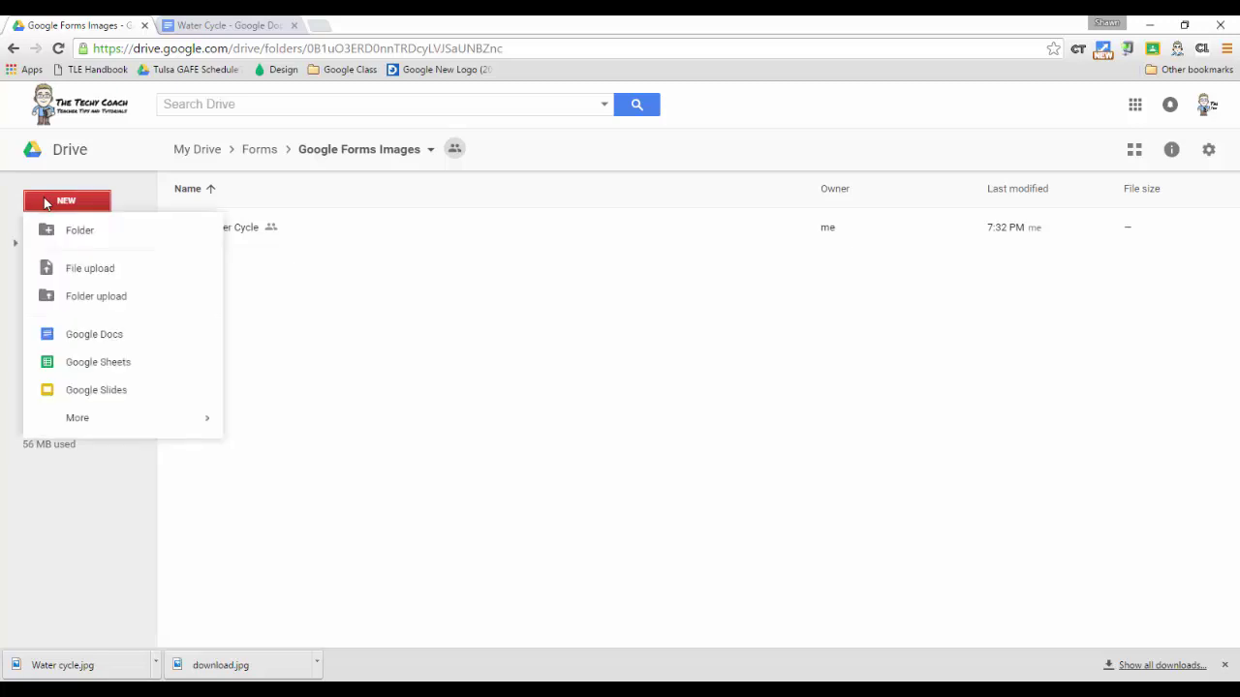
{"action": "mouse_move", "coordinate": [104, 419]}
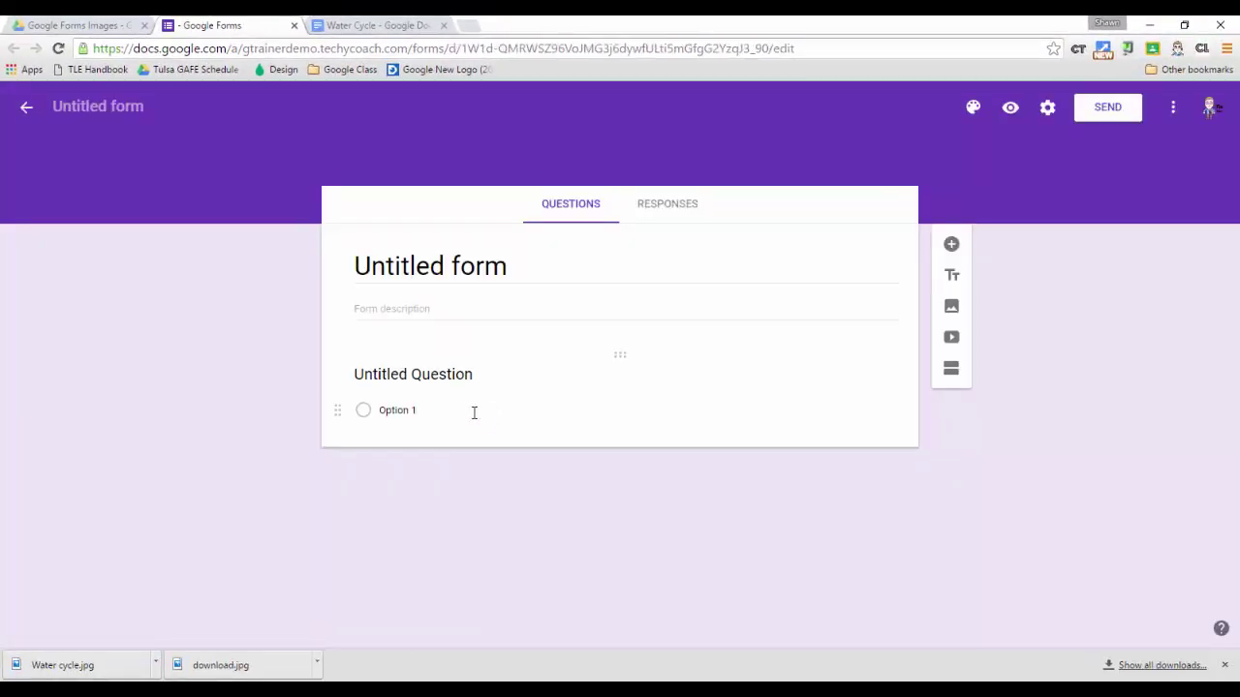
{"action": "left_click", "coordinate": [420, 265]}
{"action": "type", "text": "Water Cycle Quiz"}
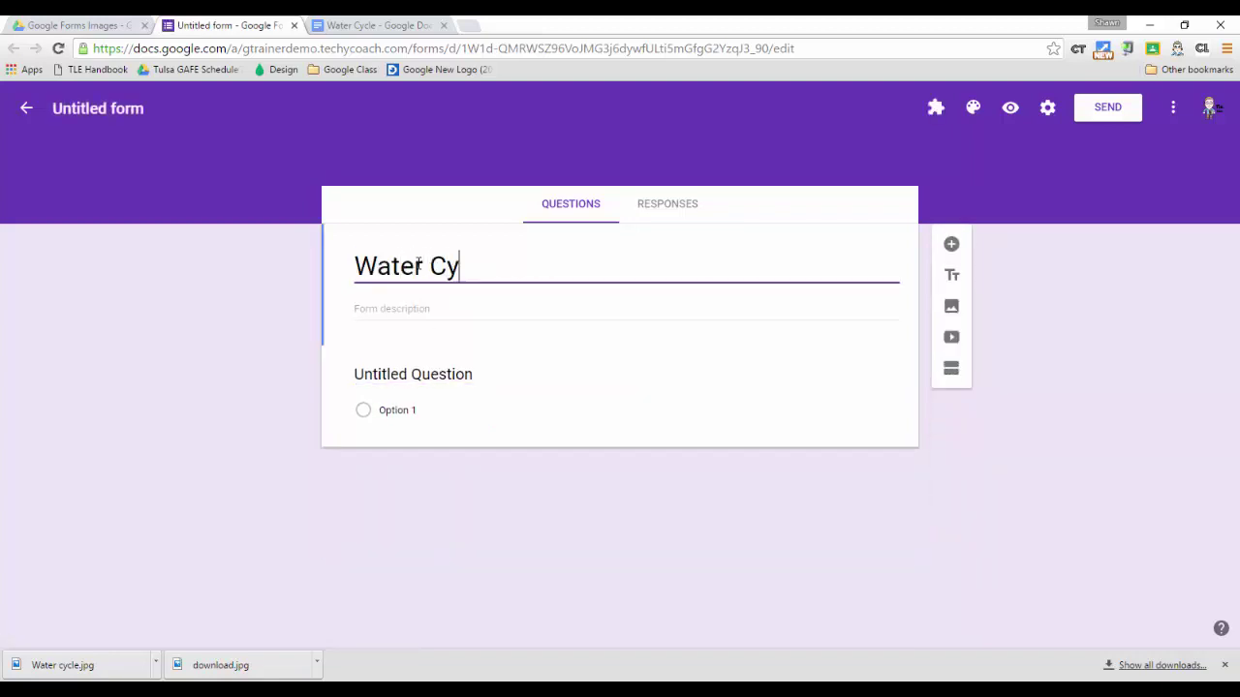
Copy the water droplets question from the Water Cycle document into the form's first question as its title
{"action": "left_click", "coordinate": [437, 377]}
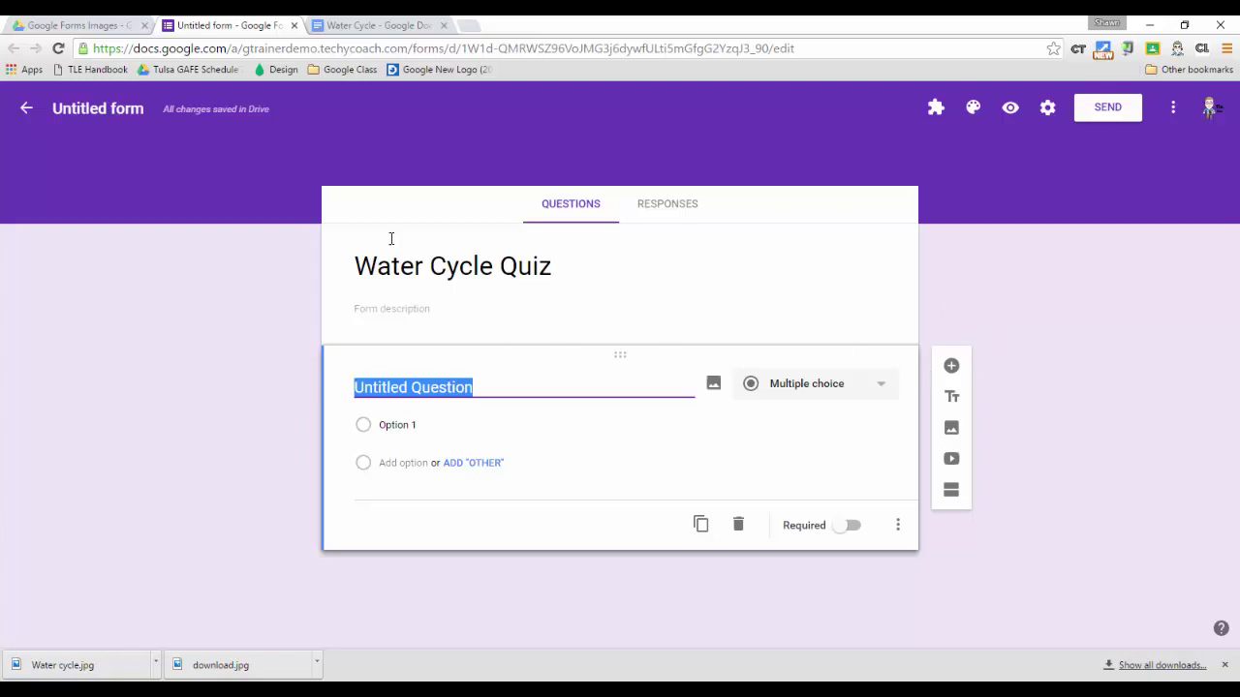
{"action": "left_click", "coordinate": [370, 27]}
{"action": "left_click_drag", "start_coordinate": [364, 255], "coordinate": [732, 250]}
{"action": "key", "text": "ctrl+c"}
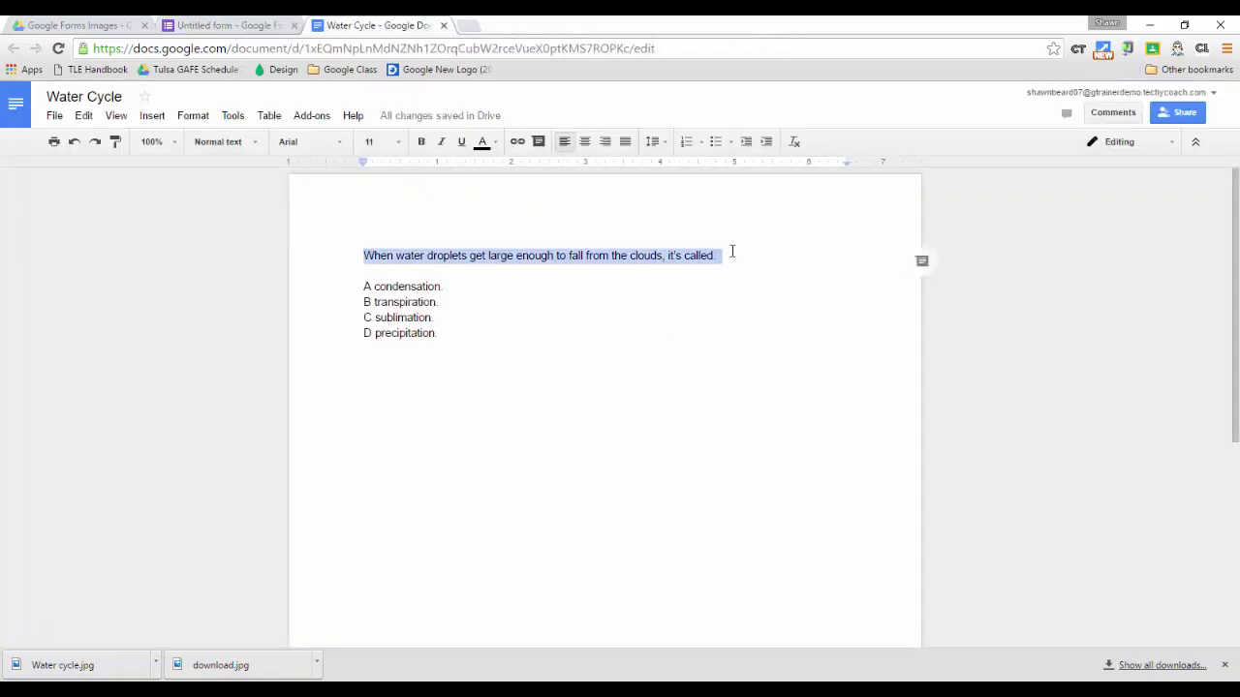
{"action": "left_click", "coordinate": [255, 27]}
{"action": "key", "text": "ctrl+v"}
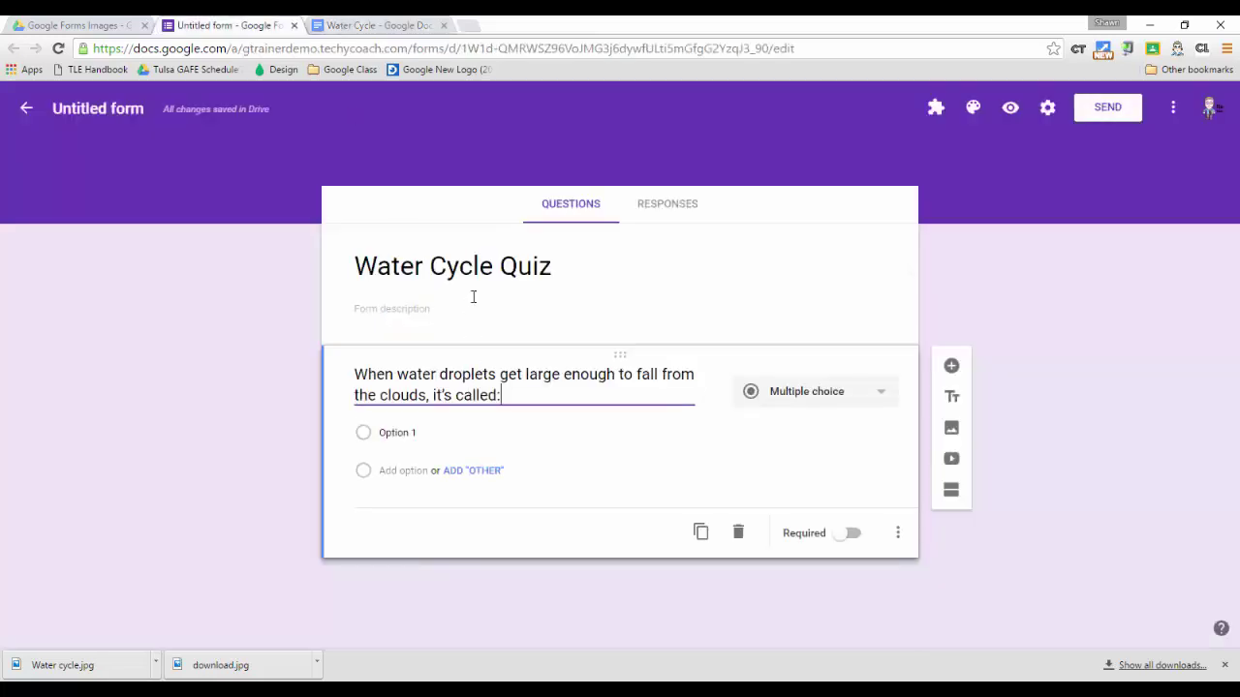
Copy answer choices A to D from the Water Cycle document into the first question as four separate options
{"action": "left_click", "coordinate": [365, 27]}
{"action": "left_click_drag", "start_coordinate": [439, 332], "coordinate": [353, 287]}
{"action": "key", "text": "ctrl+c"}
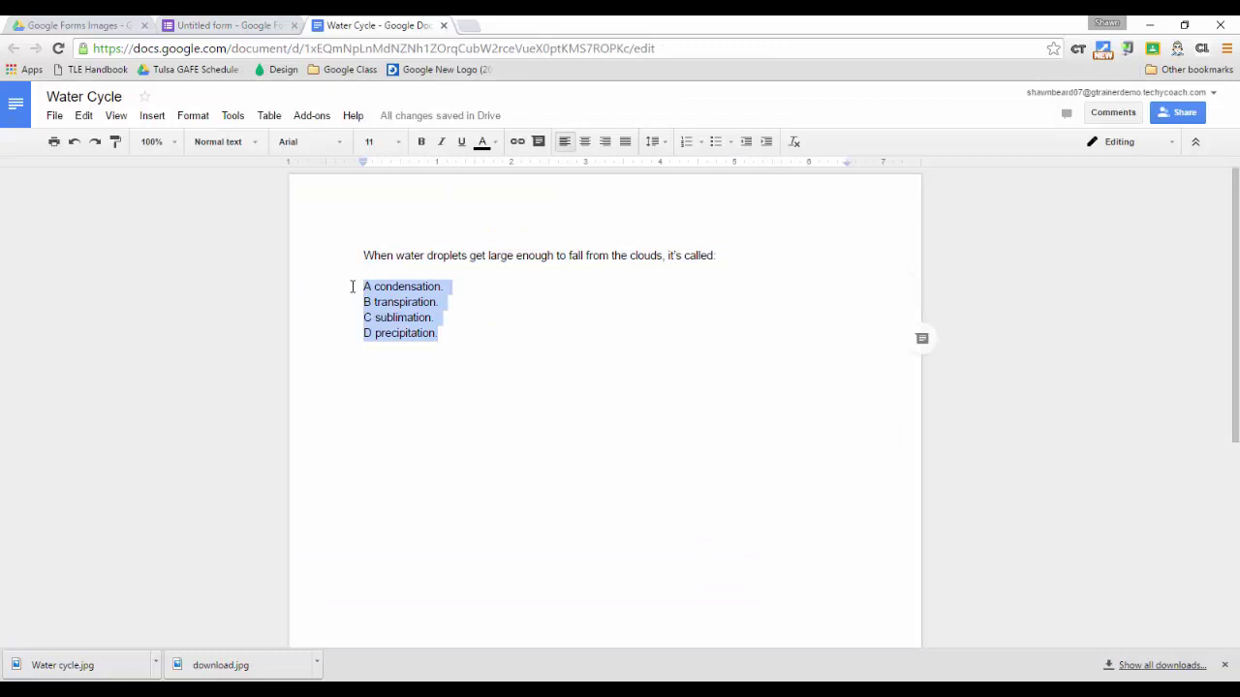
{"action": "left_click", "coordinate": [219, 24]}
{"action": "left_click", "coordinate": [449, 437]}
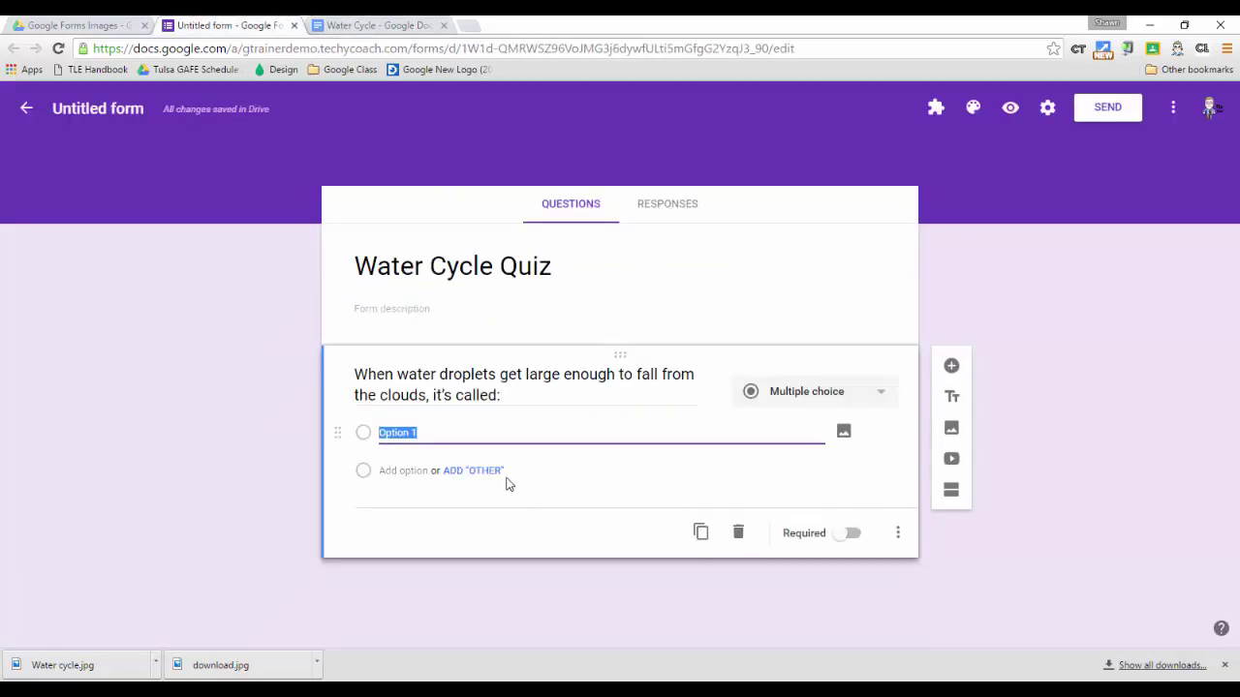
{"action": "key", "text": "ctrl+v"}
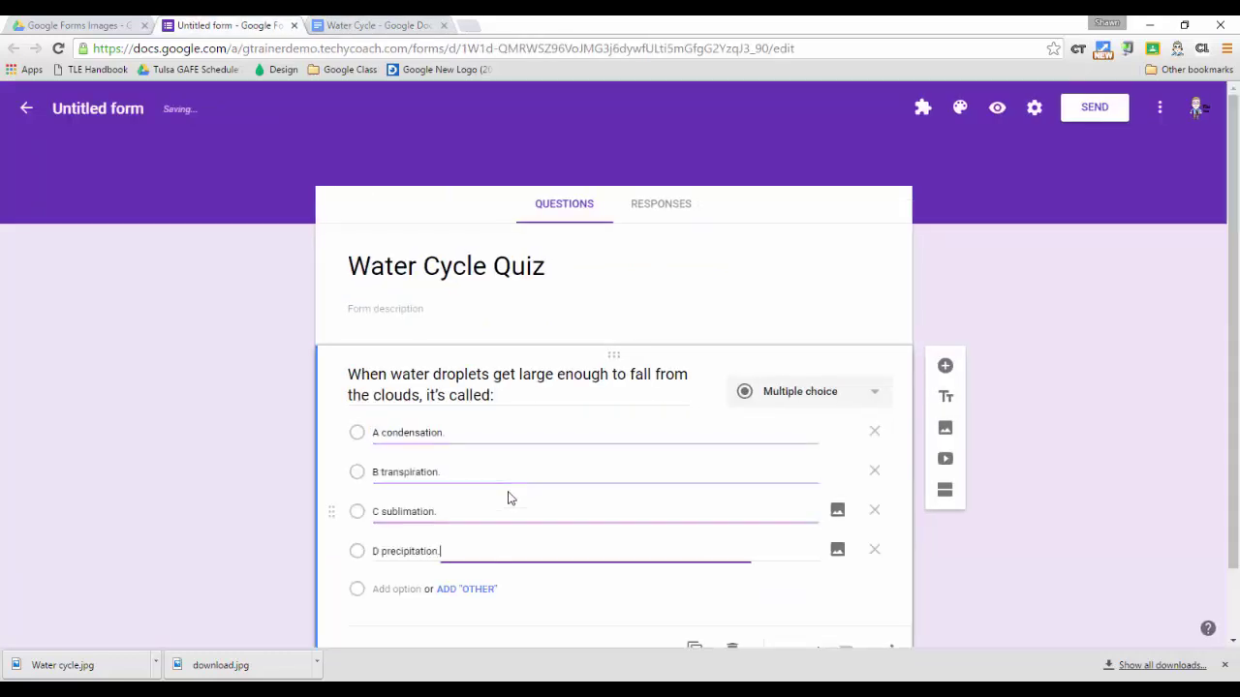
Add a separate image item to the form by uploading Water cycle.jpg
{"action": "left_click", "coordinate": [954, 583]}
{"action": "scroll", "coordinate": [990, 565], "scroll_direction": "down", "scroll_amount": 1}
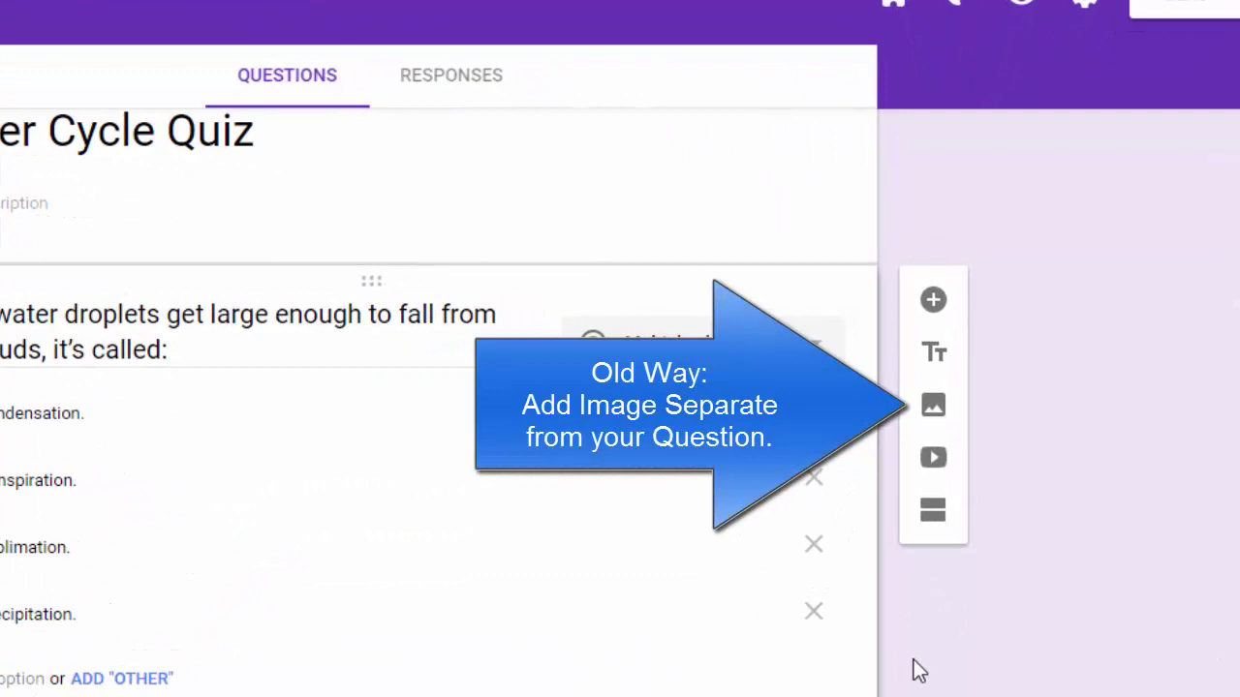
{"action": "left_click", "coordinate": [936, 409]}
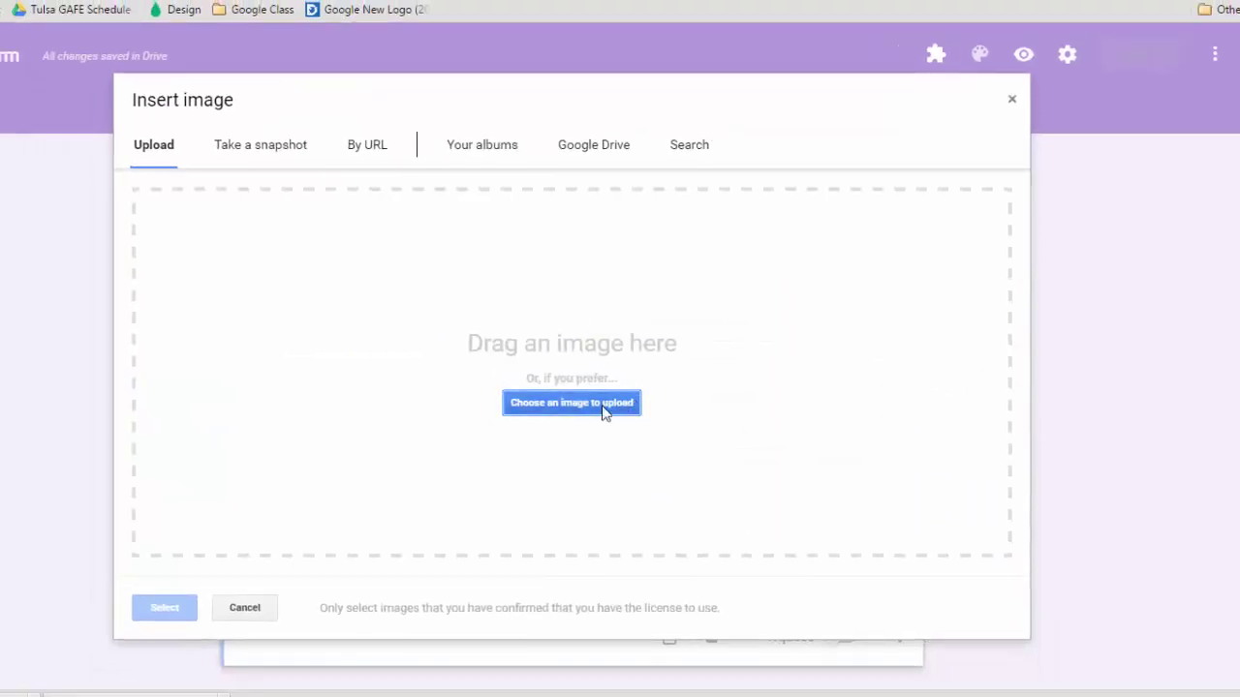
{"action": "left_click", "coordinate": [603, 406]}
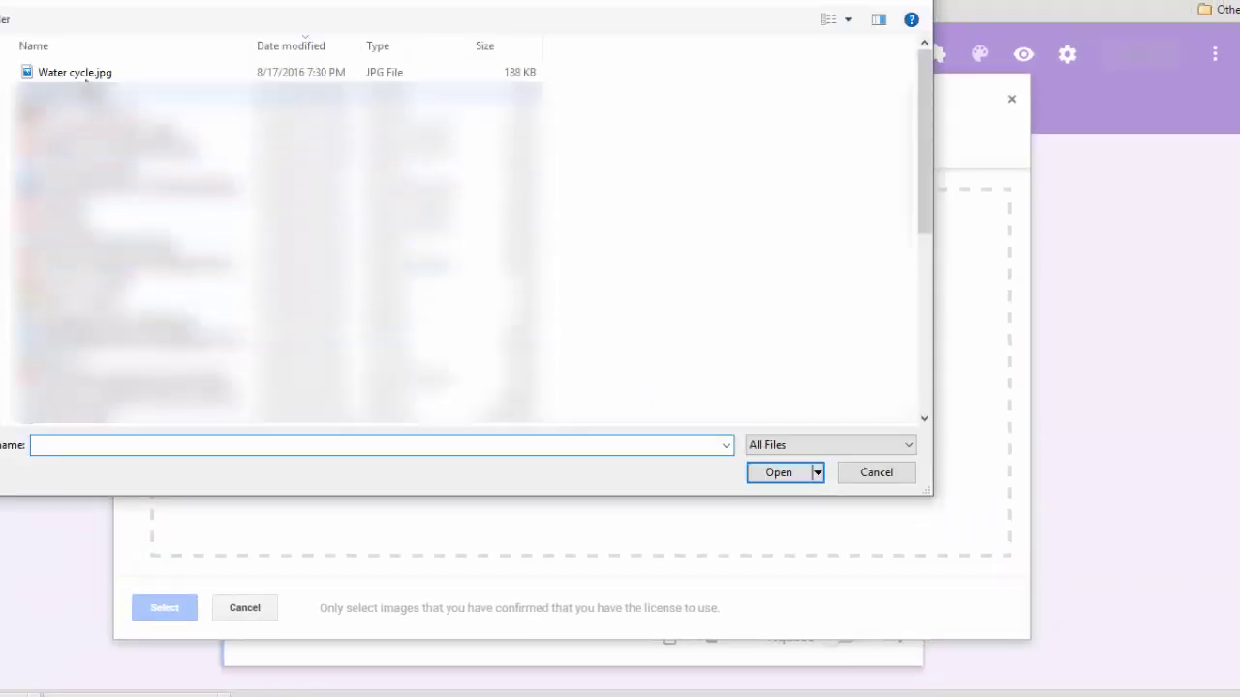
{"action": "double_click", "coordinate": [76, 73]}
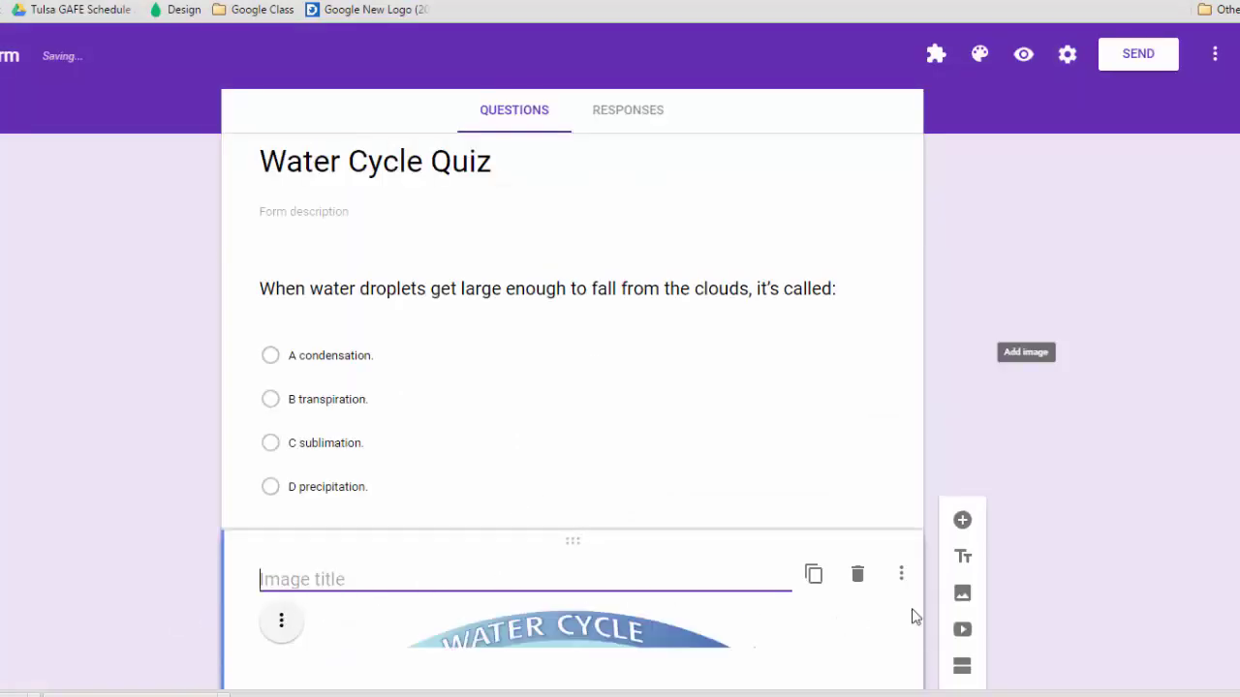
Move the water cycle image item above the water droplets question
{"action": "scroll", "coordinate": [440, 465], "scroll_direction": "up", "scroll_amount": 2}
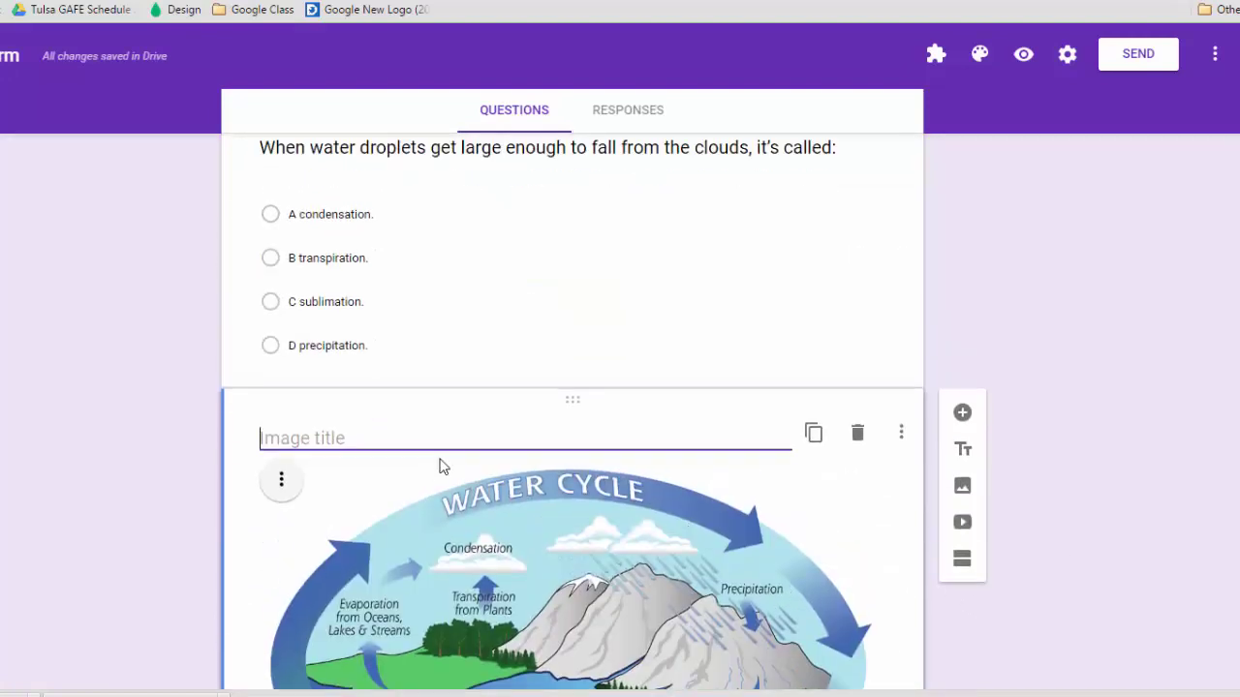
{"action": "left_click_drag", "start_coordinate": [568, 404], "coordinate": [514, 153]}
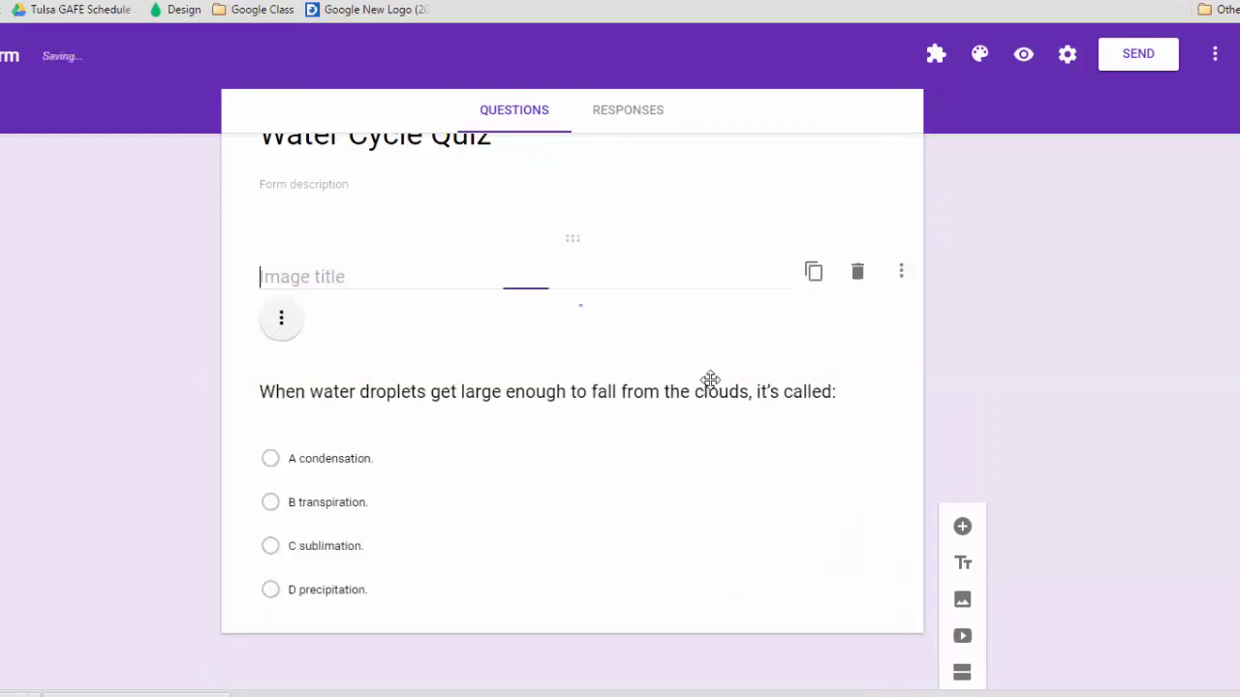
{"action": "scroll", "coordinate": [952, 498], "scroll_direction": "down", "scroll_amount": 3}
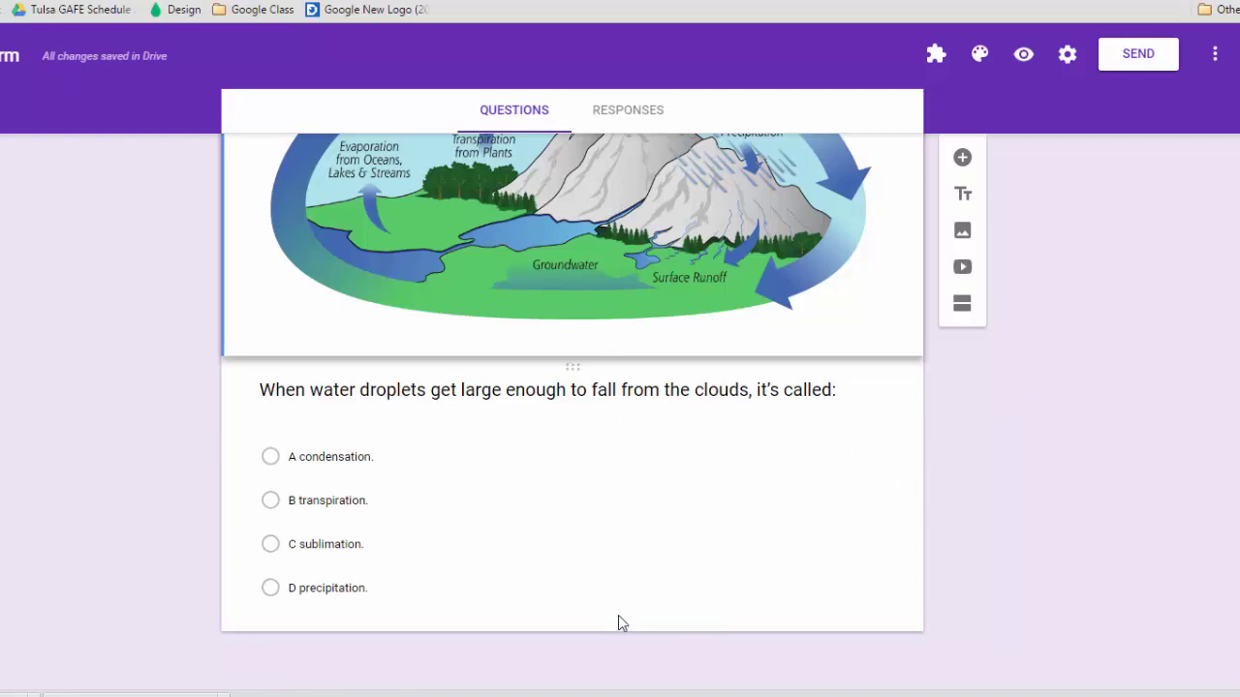
Add two multiple-choice questions below the water droplets question, titled "question 2" and "Question 3"
{"action": "left_click", "coordinate": [790, 535]}
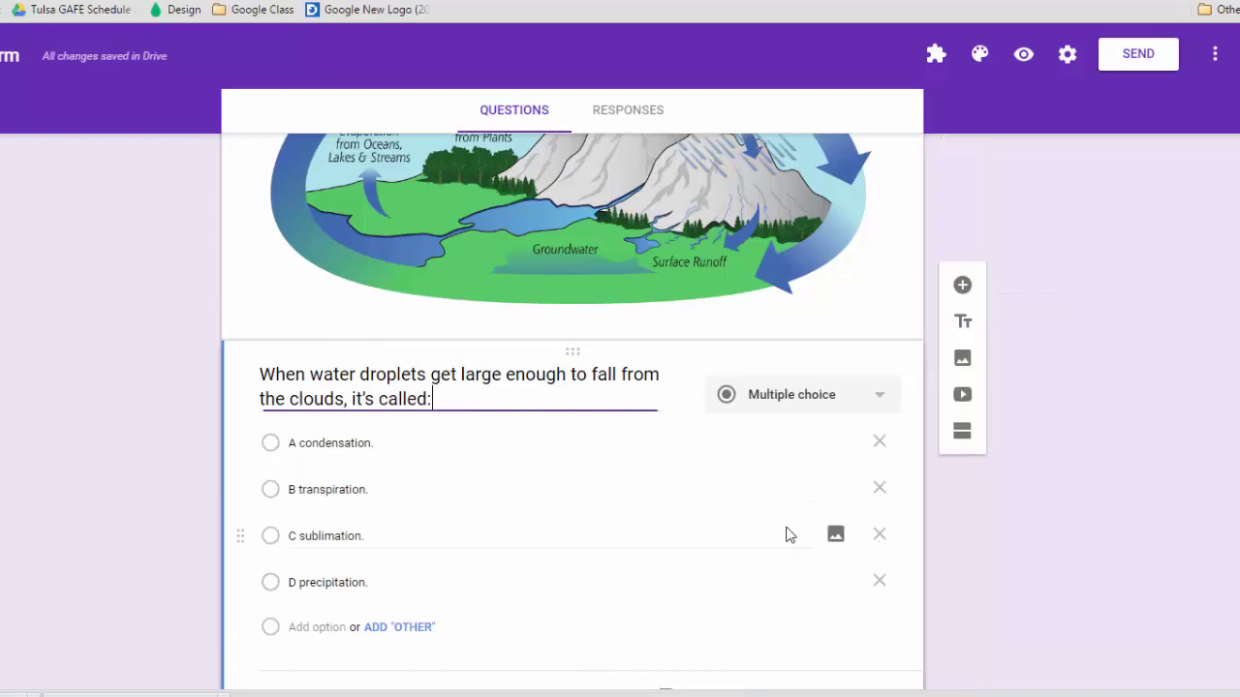
{"action": "left_click", "coordinate": [963, 363]}
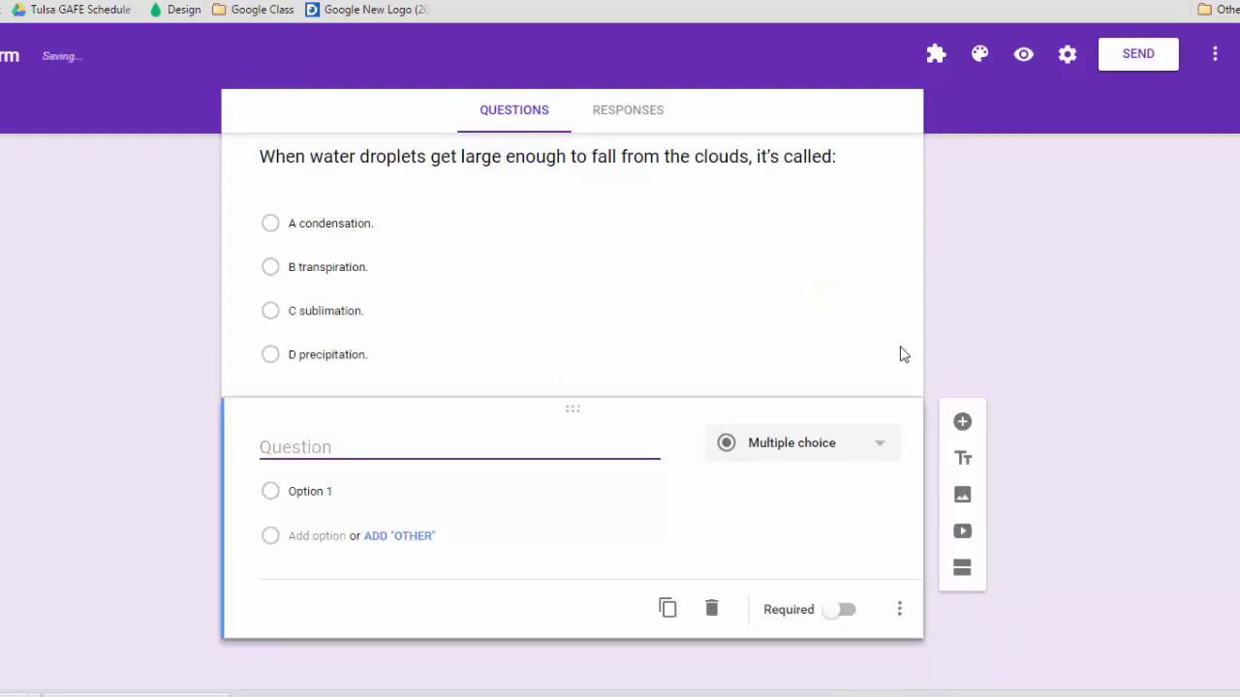
{"action": "left_click", "coordinate": [963, 423]}
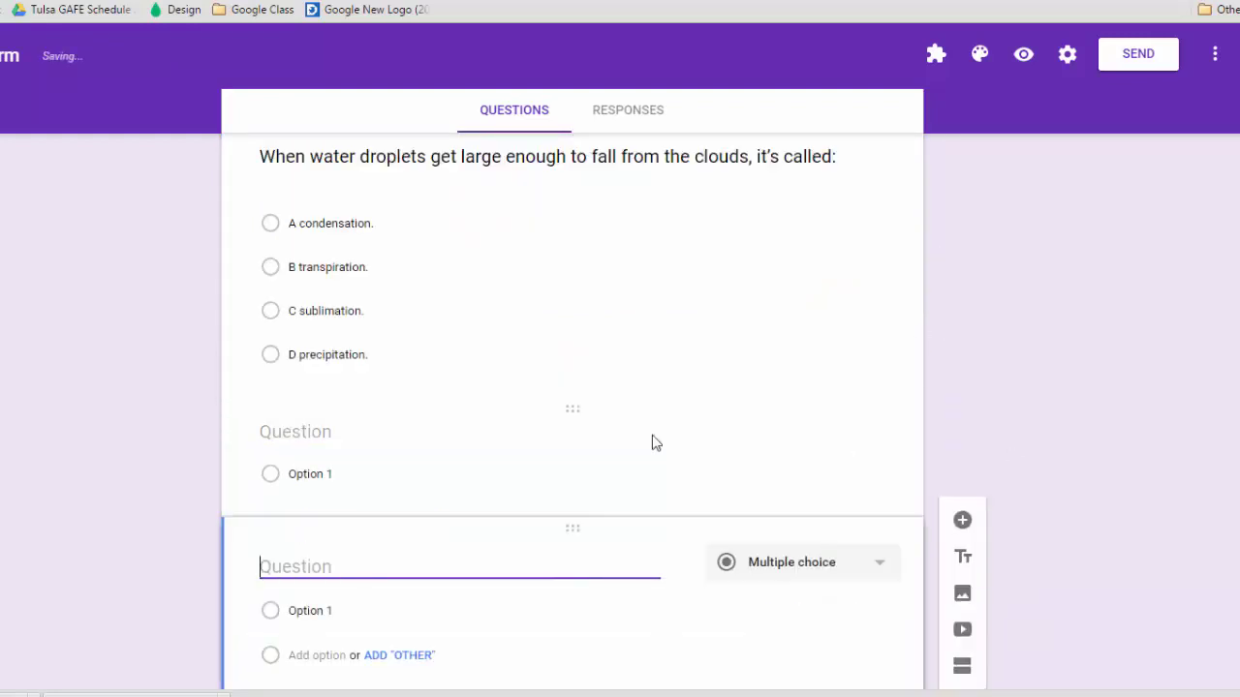
{"action": "left_click", "coordinate": [320, 438]}
{"action": "type", "text": "quest"}
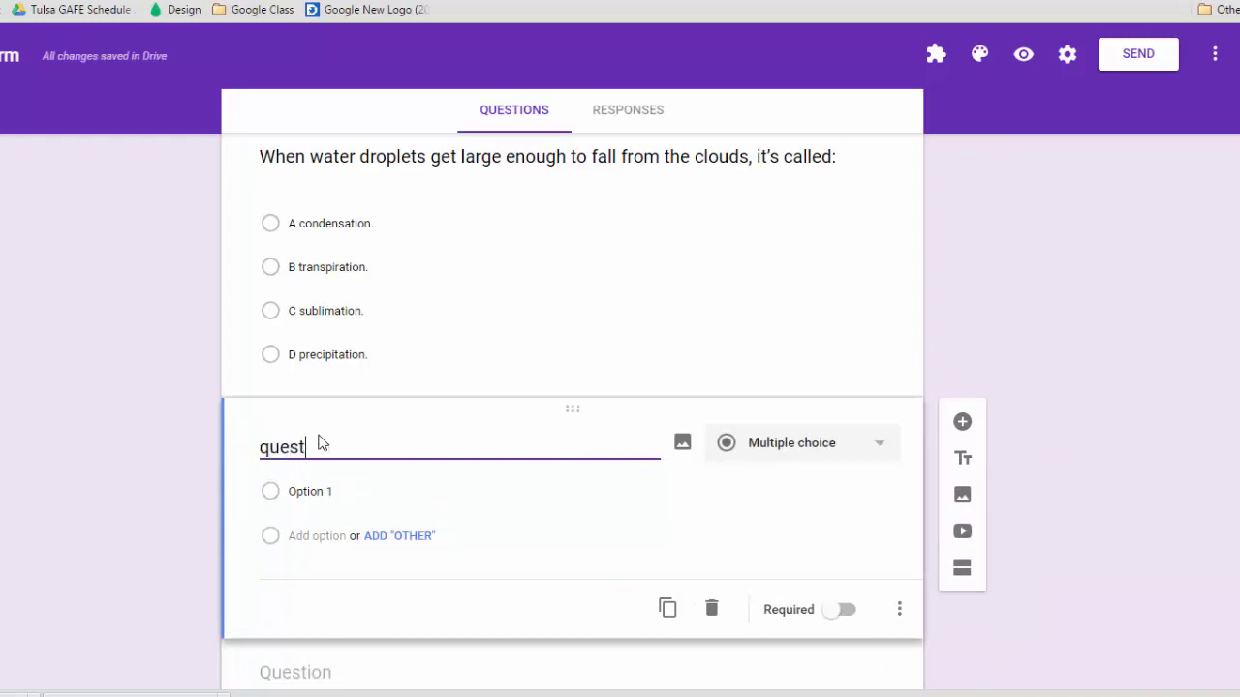
{"action": "type", "text": "ion"}
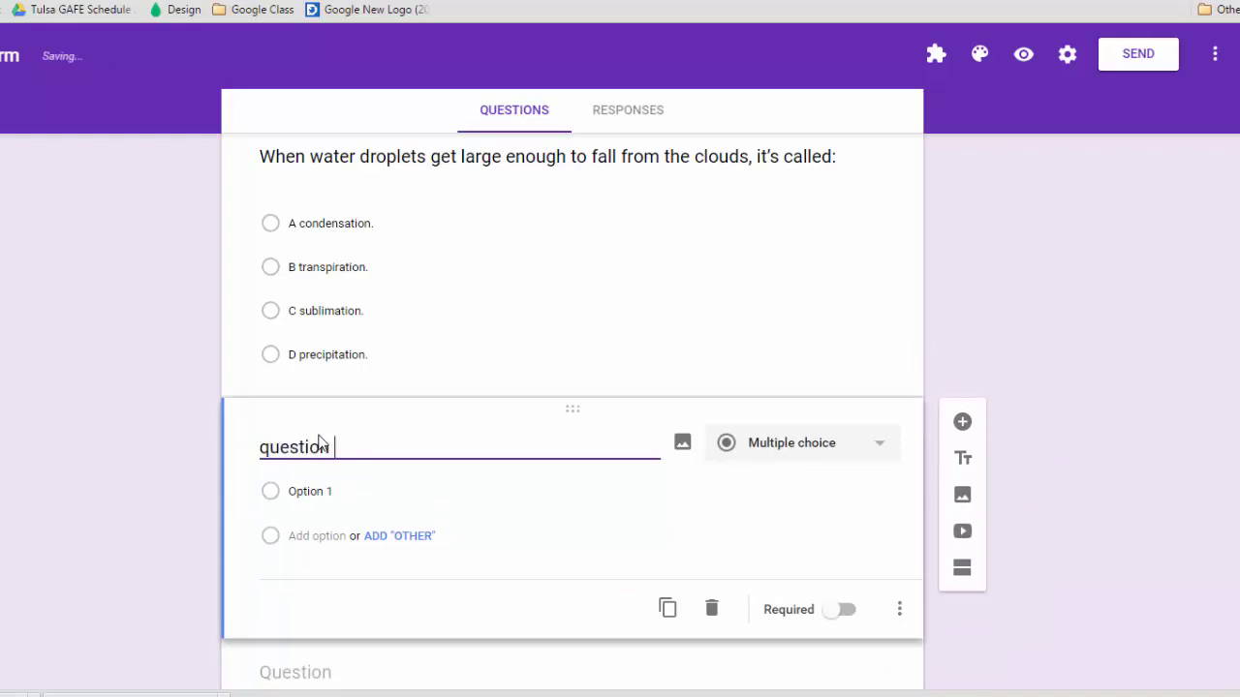
{"action": "type", "text": "s 2"}
{"action": "left_click", "coordinate": [336, 676]}
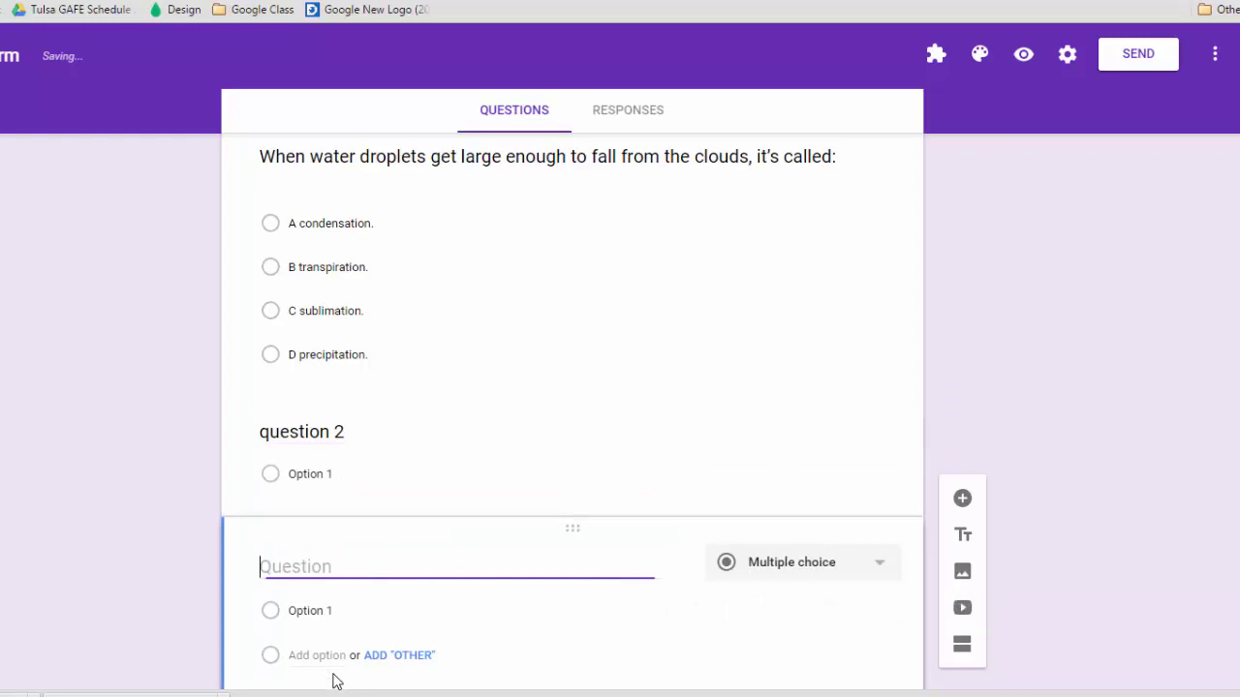
{"action": "type", "text": "Question"}
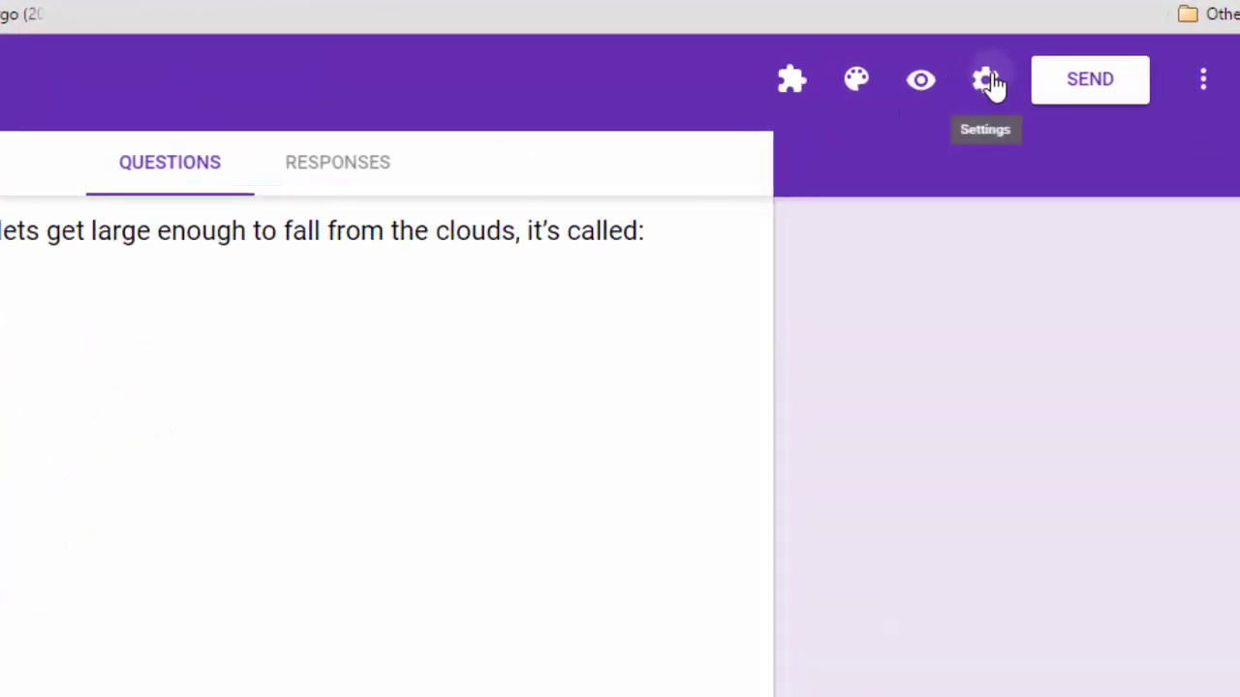
Turn on Shuffle question order in the form's presentation settings and save the settings
{"action": "left_click", "coordinate": [988, 81]}
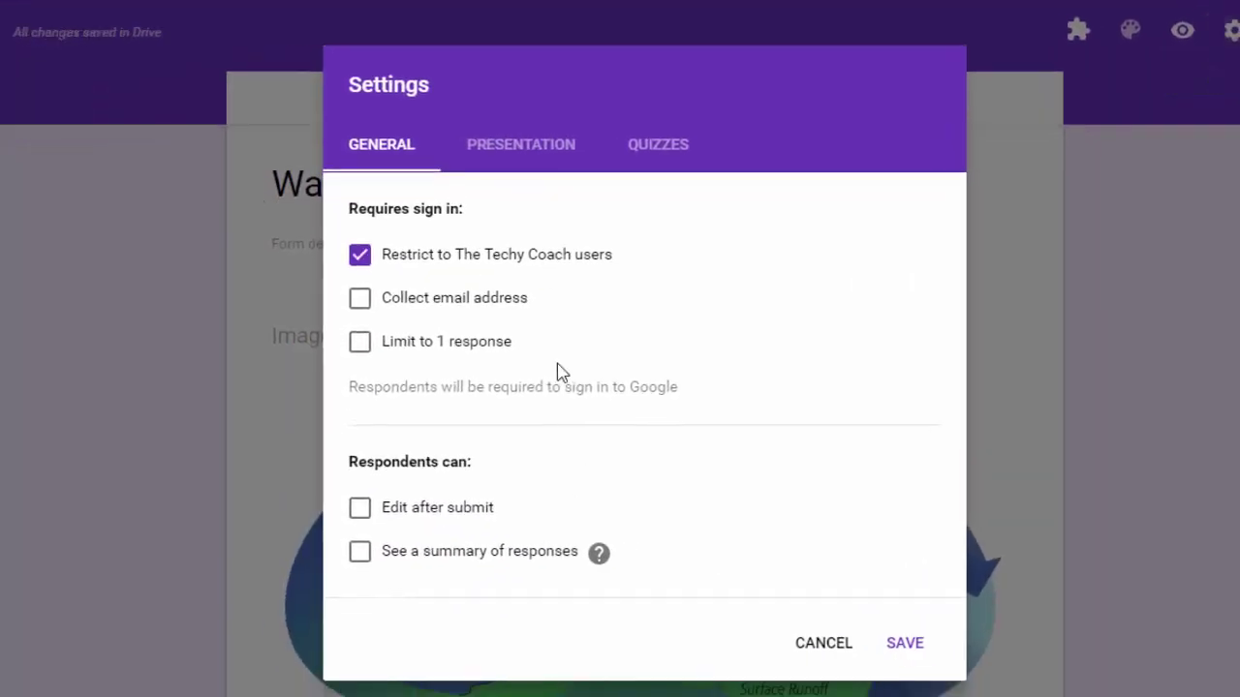
{"action": "left_click", "coordinate": [514, 152]}
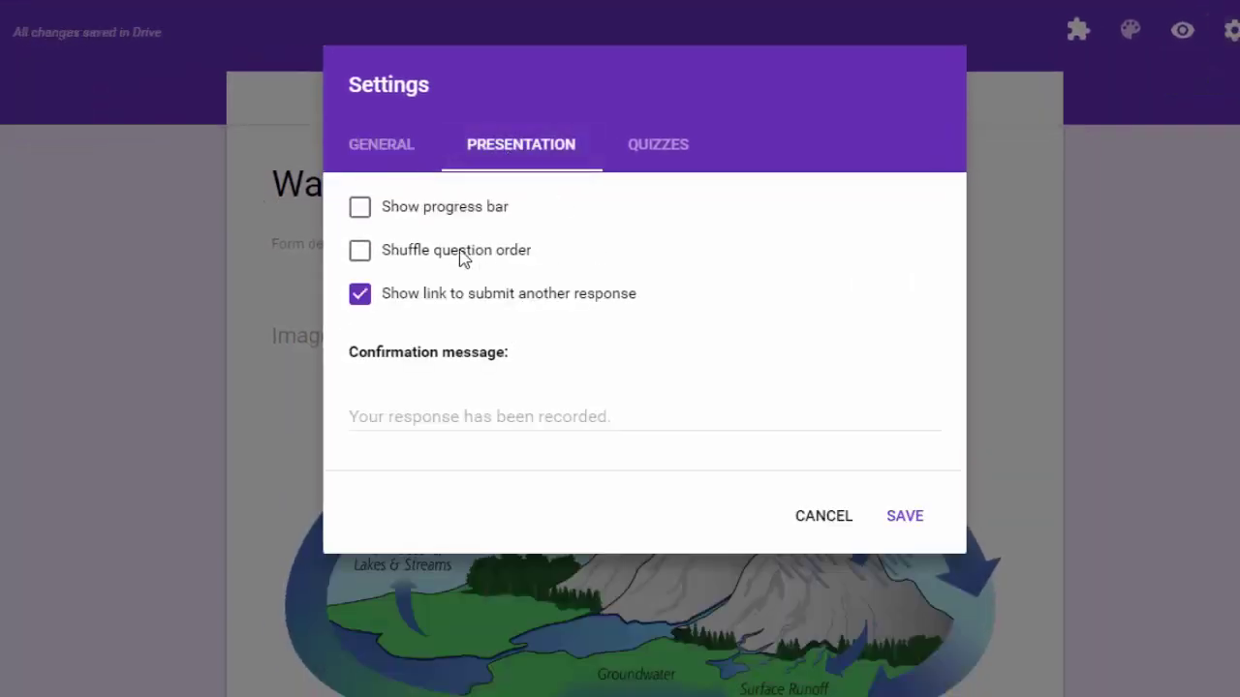
{"action": "left_click", "coordinate": [367, 258]}
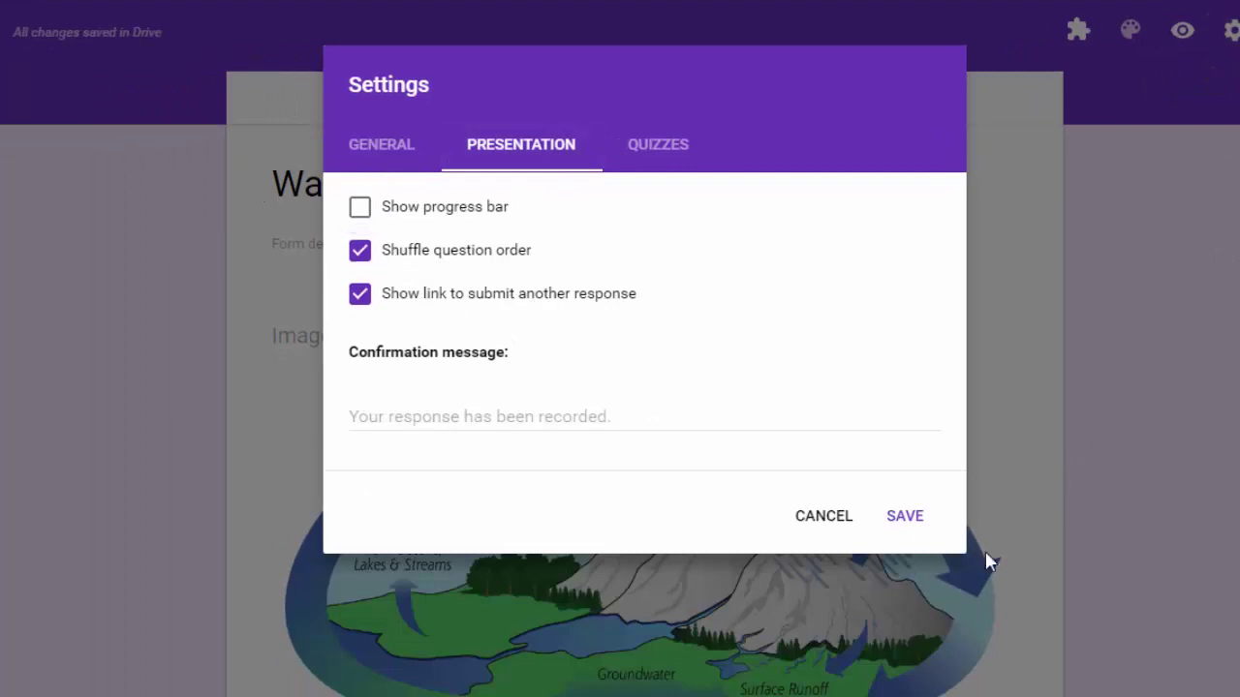
{"action": "left_click", "coordinate": [892, 523]}
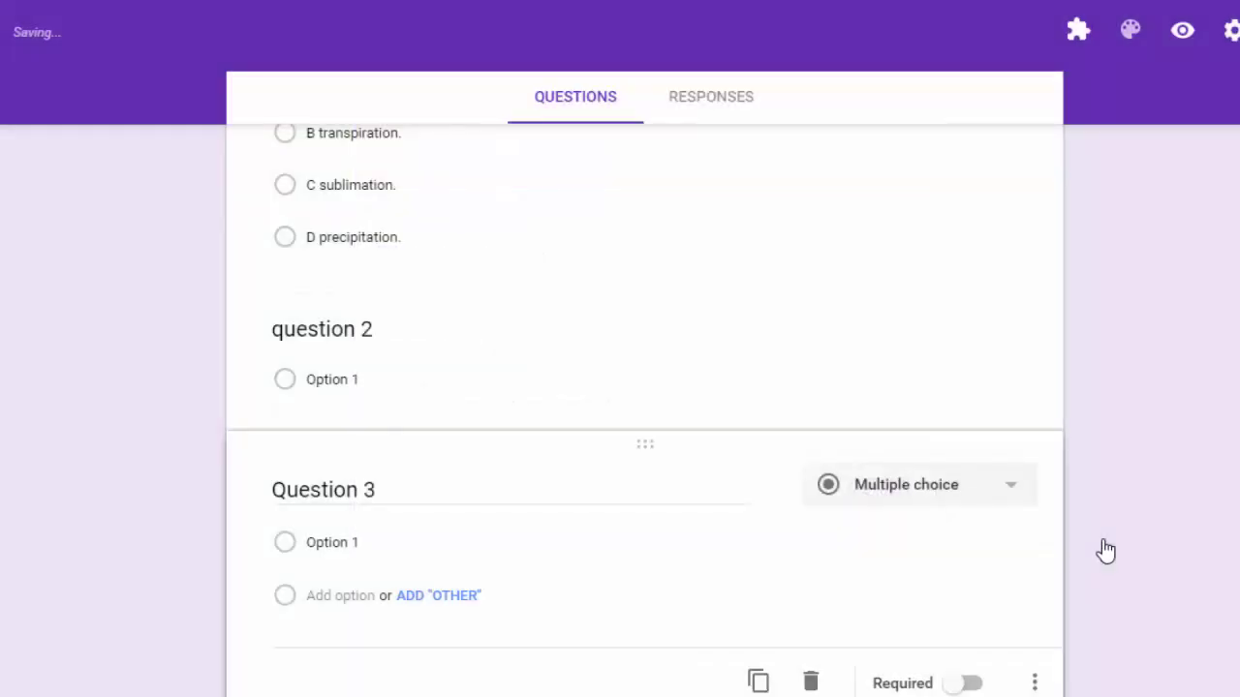
Preview the form to examine the shuffled question order and the image's position relative to its question, and return to the editor
{"action": "scroll", "coordinate": [691, 429], "scroll_direction": "down", "scroll_amount": 6}
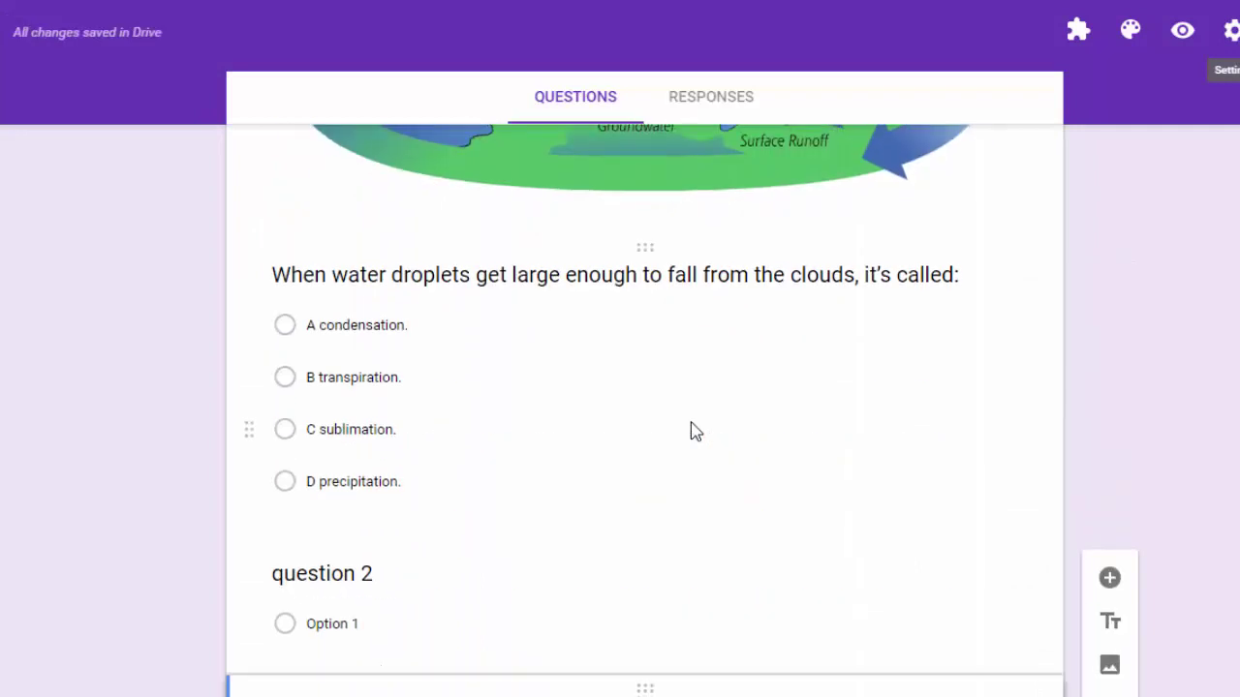
{"action": "scroll", "coordinate": [691, 430], "scroll_direction": "down", "scroll_amount": 3}
{"action": "scroll", "coordinate": [875, 390], "scroll_direction": "up", "scroll_amount": 1}
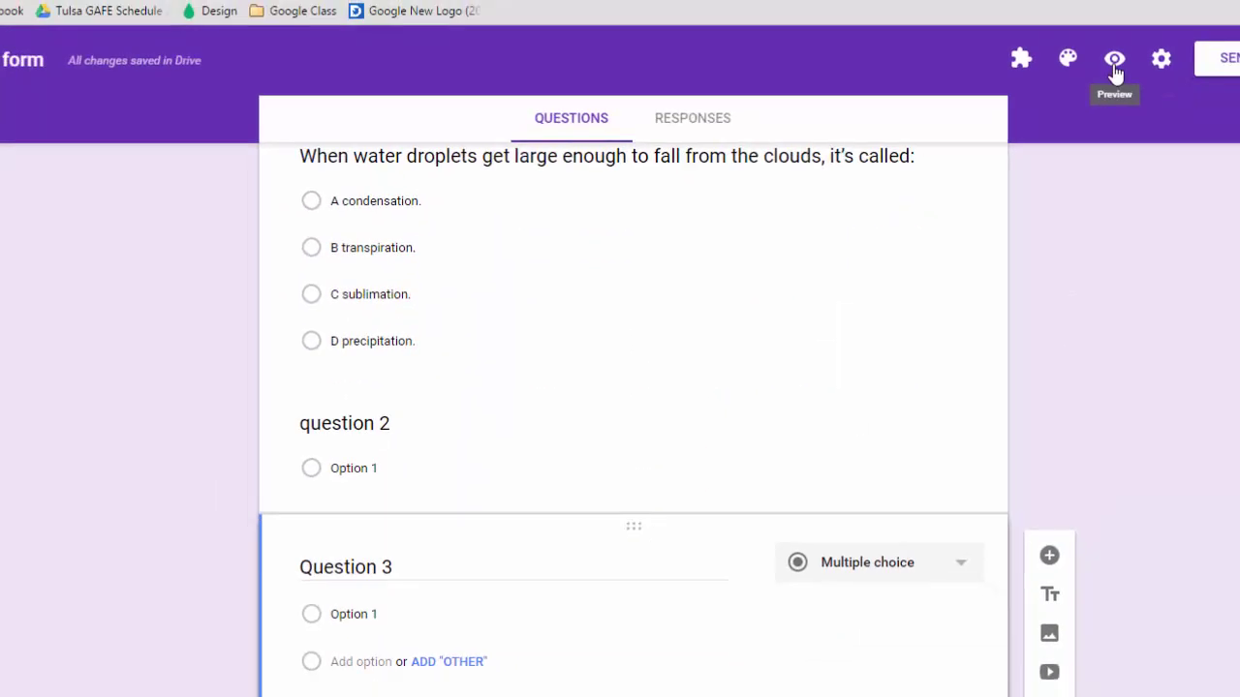
{"action": "left_click", "coordinate": [1114, 64]}
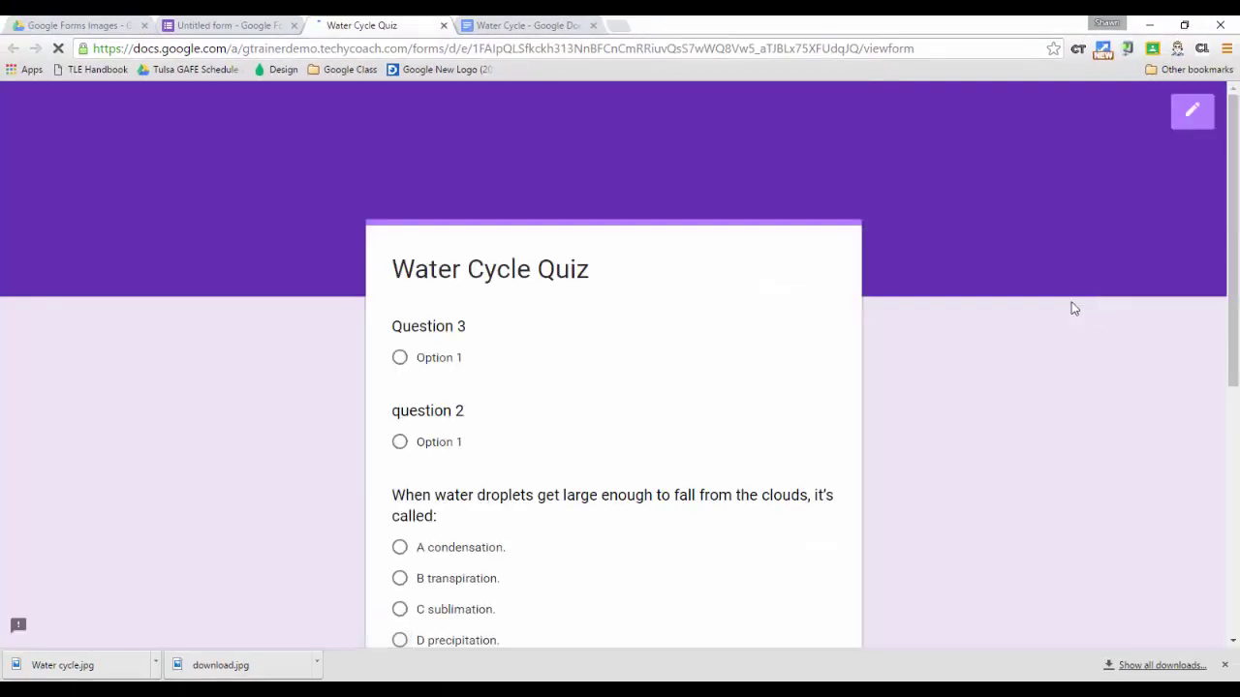
{"action": "scroll", "coordinate": [959, 330], "scroll_direction": "down", "scroll_amount": 5}
{"action": "scroll", "coordinate": [959, 329], "scroll_direction": "up", "scroll_amount": 3}
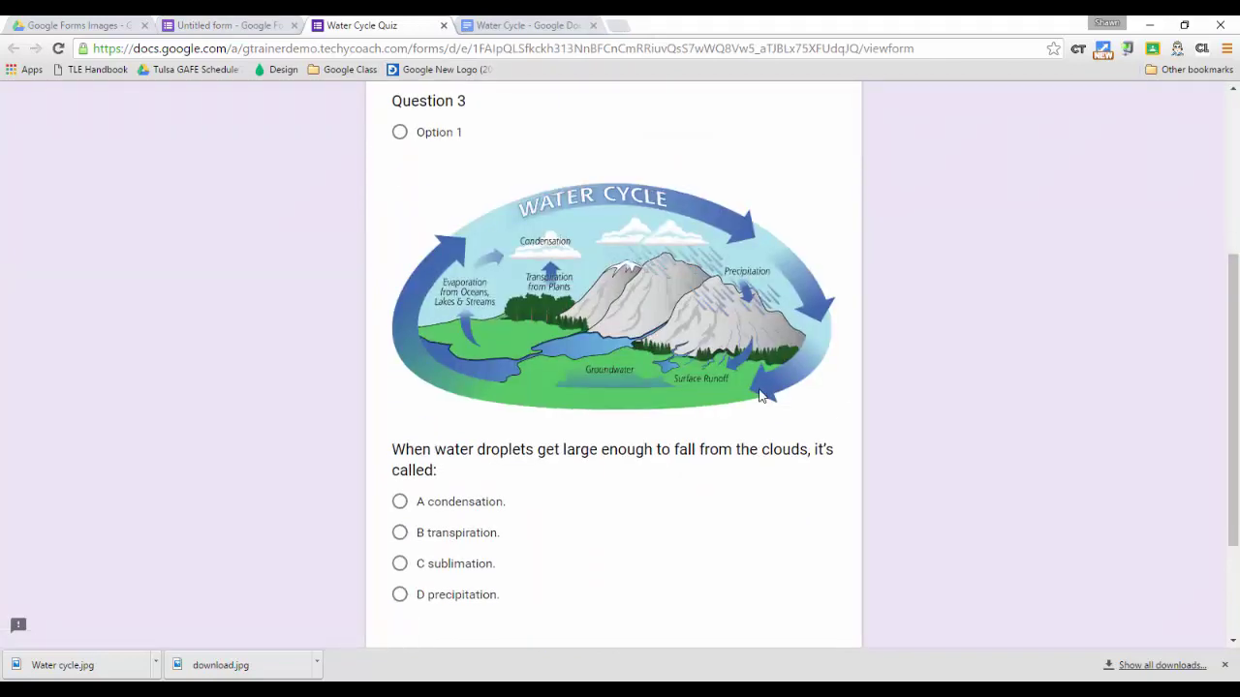
{"action": "scroll", "coordinate": [717, 394], "scroll_direction": "up", "scroll_amount": 1}
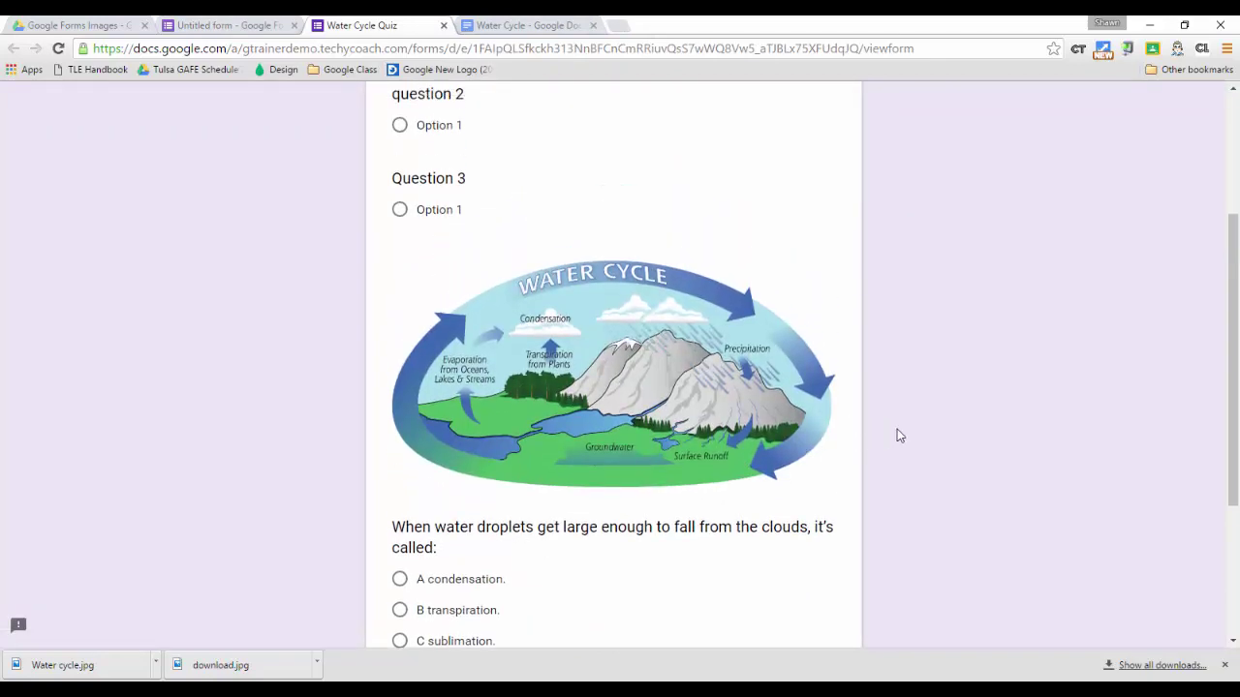
{"action": "scroll", "coordinate": [853, 417], "scroll_direction": "up", "scroll_amount": 2}
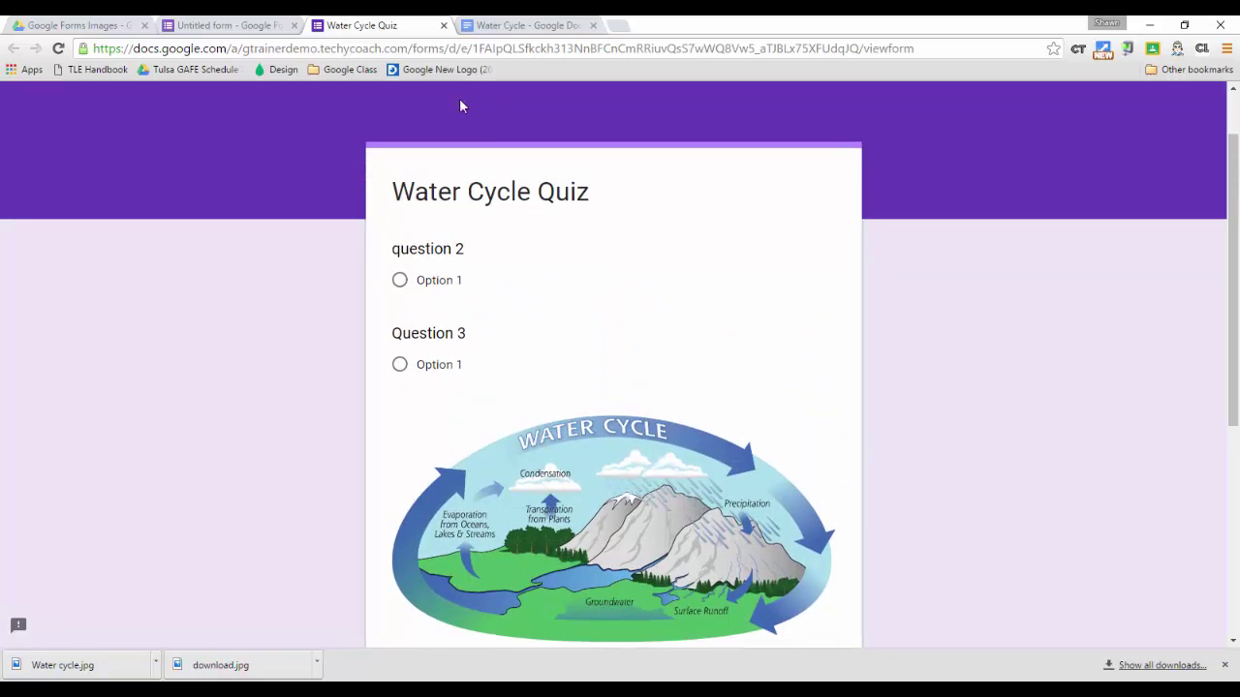
{"action": "left_click", "coordinate": [442, 26]}
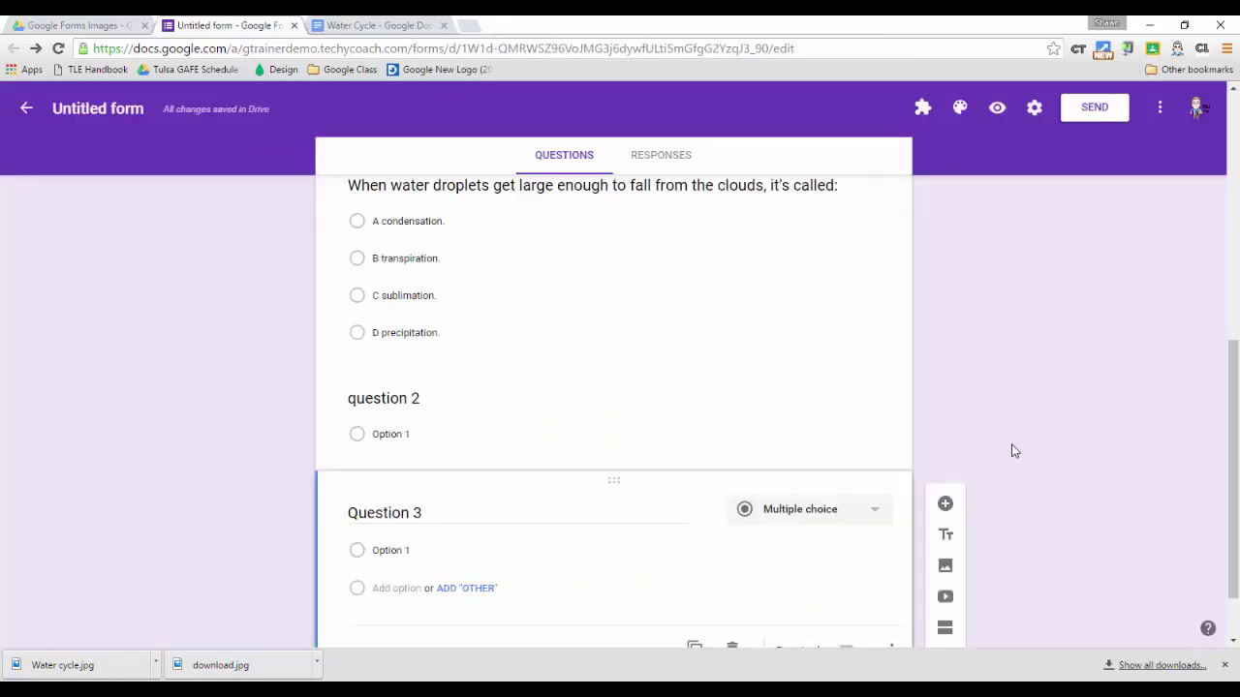
{"action": "scroll", "coordinate": [1014, 451], "scroll_direction": "up", "scroll_amount": 5}
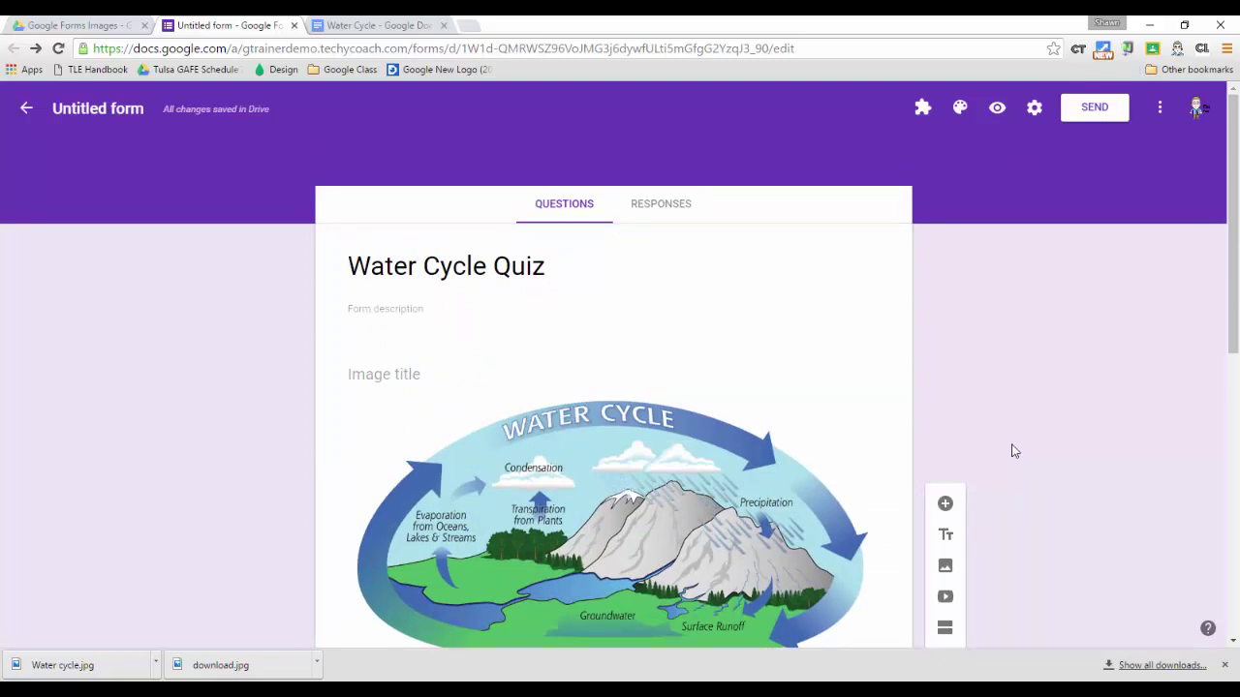
Delete the separate water cycle image item and upload the water cycle image directly into the water droplets question
{"action": "left_click", "coordinate": [548, 445]}
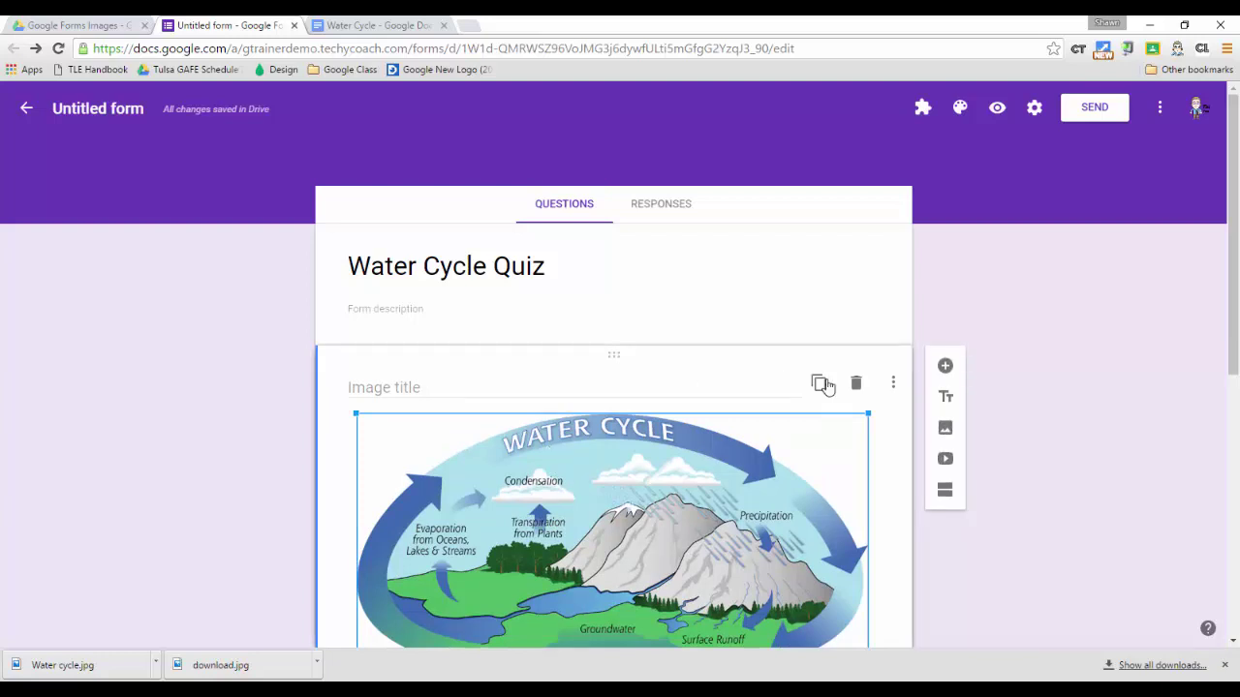
{"action": "left_click", "coordinate": [855, 384]}
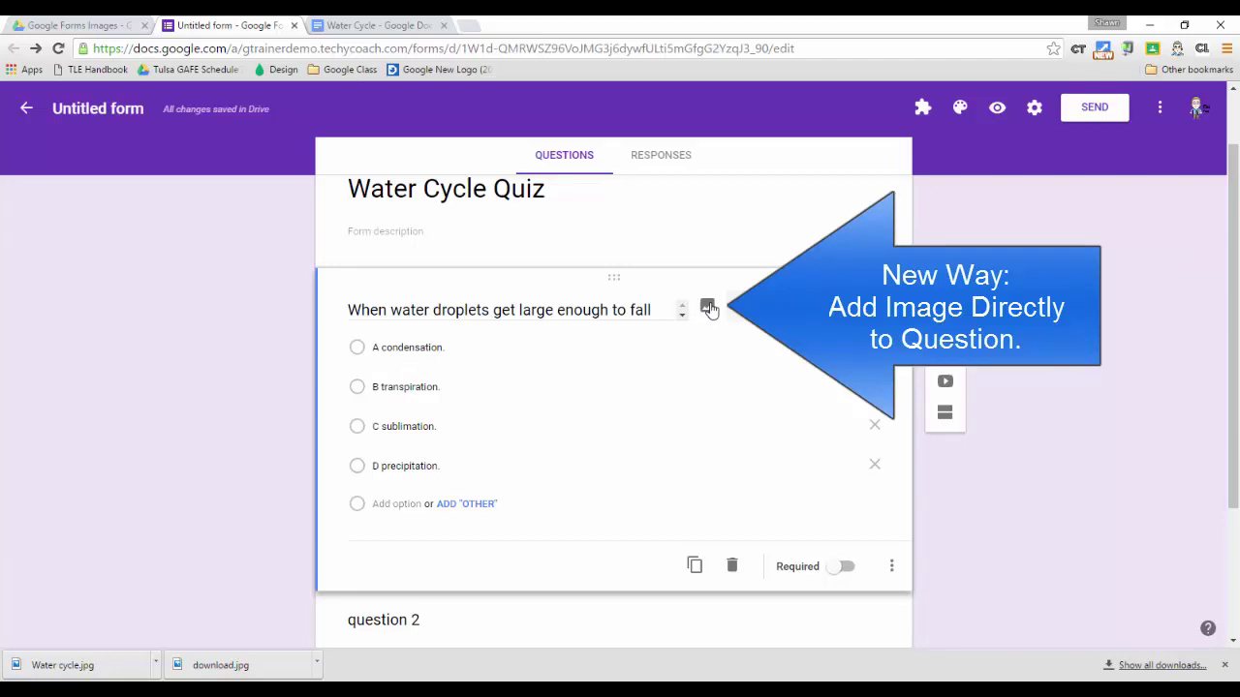
{"action": "left_click", "coordinate": [708, 307]}
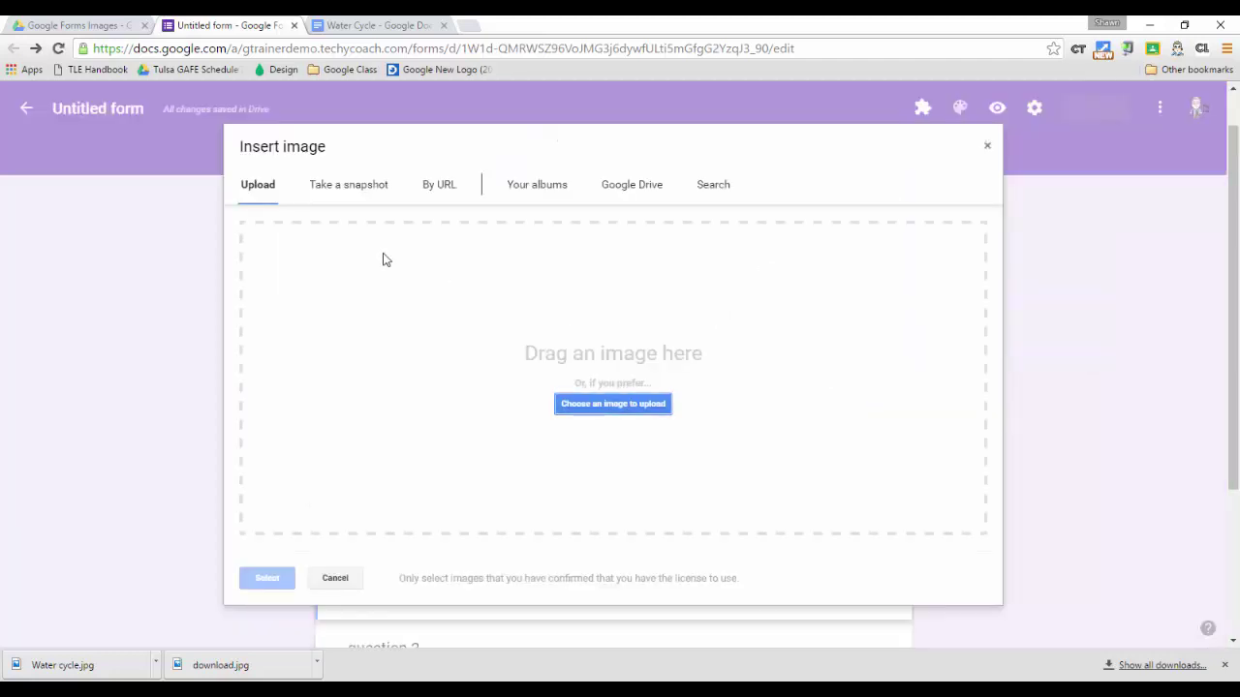
{"action": "left_click", "coordinate": [584, 404]}
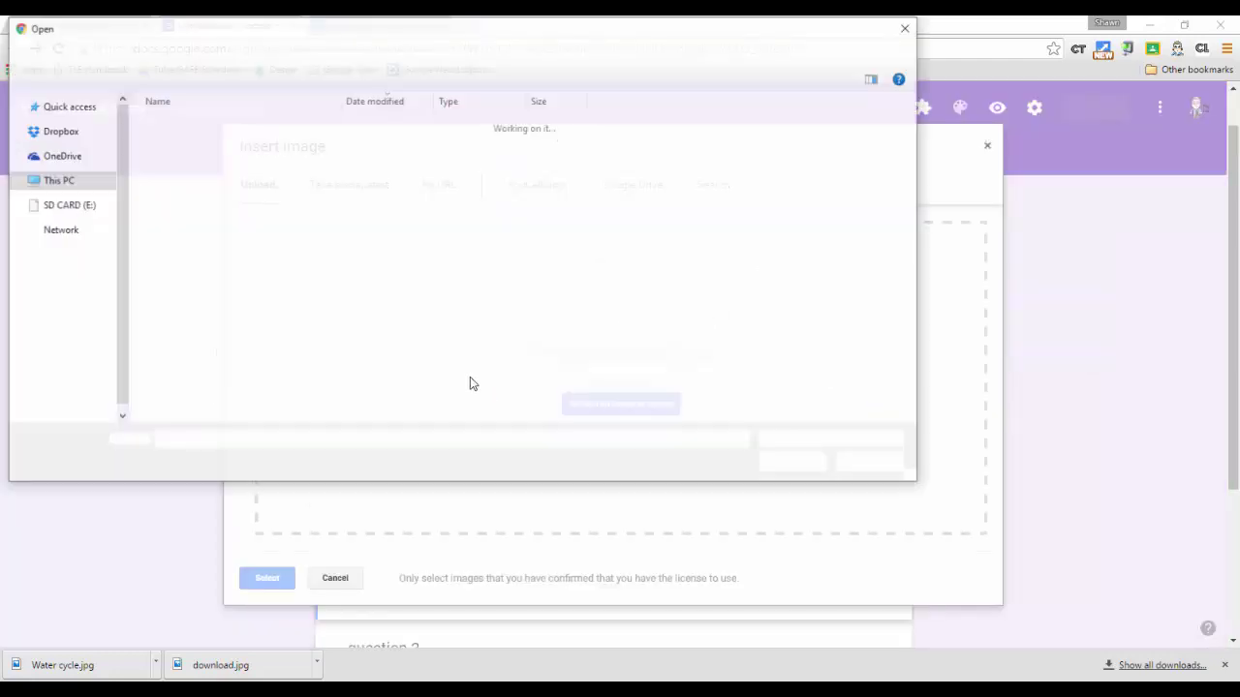
{"action": "double_click", "coordinate": [191, 123]}
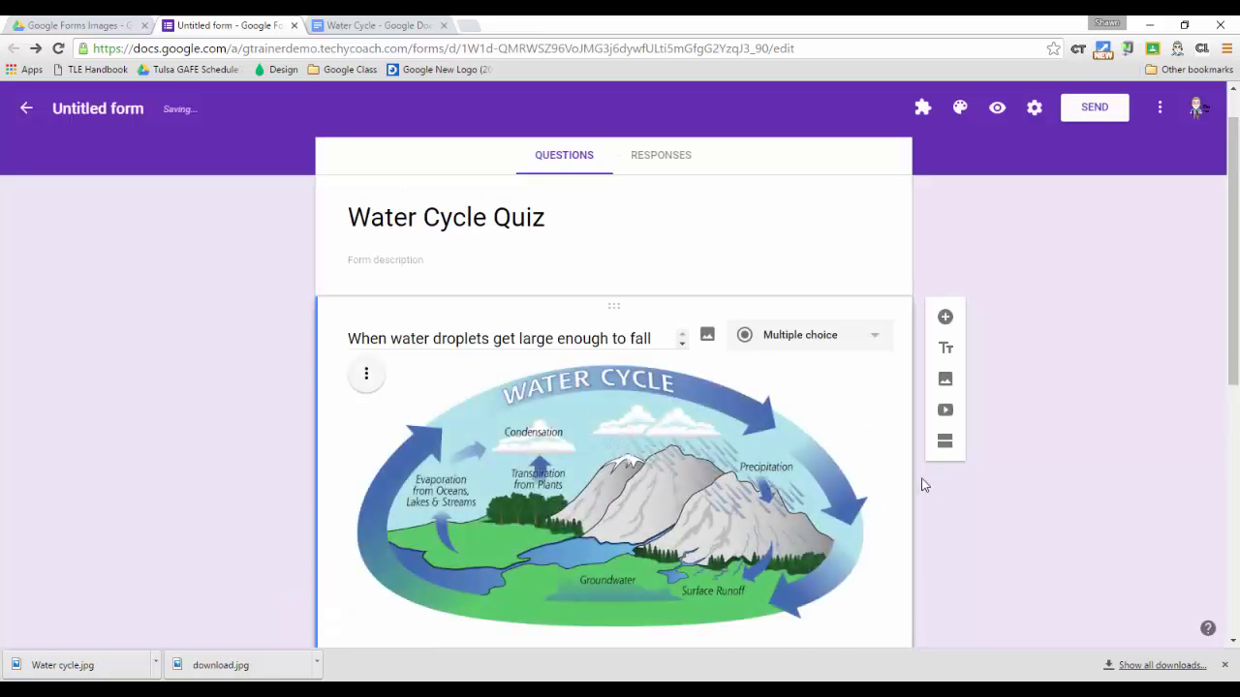
{"action": "scroll", "coordinate": [943, 496], "scroll_direction": "down", "scroll_amount": 2}
{"action": "scroll", "coordinate": [828, 475], "scroll_direction": "up", "scroll_amount": 1}
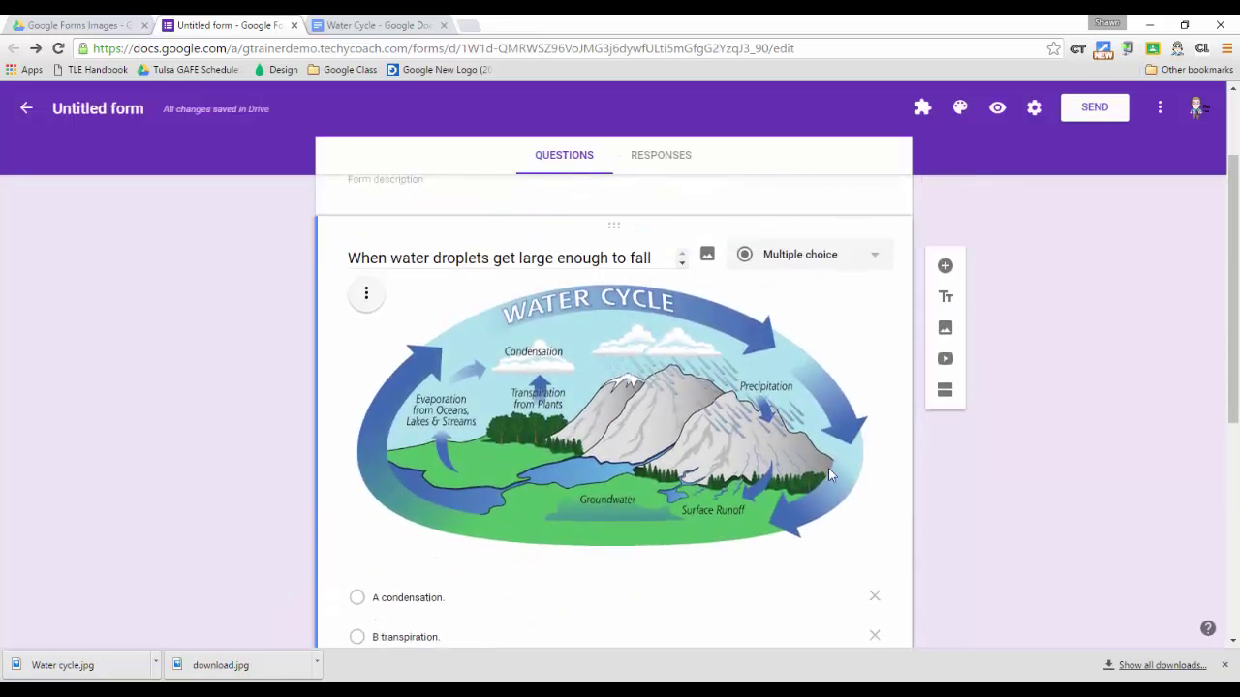
{"action": "scroll", "coordinate": [829, 475], "scroll_direction": "up", "scroll_amount": 1}
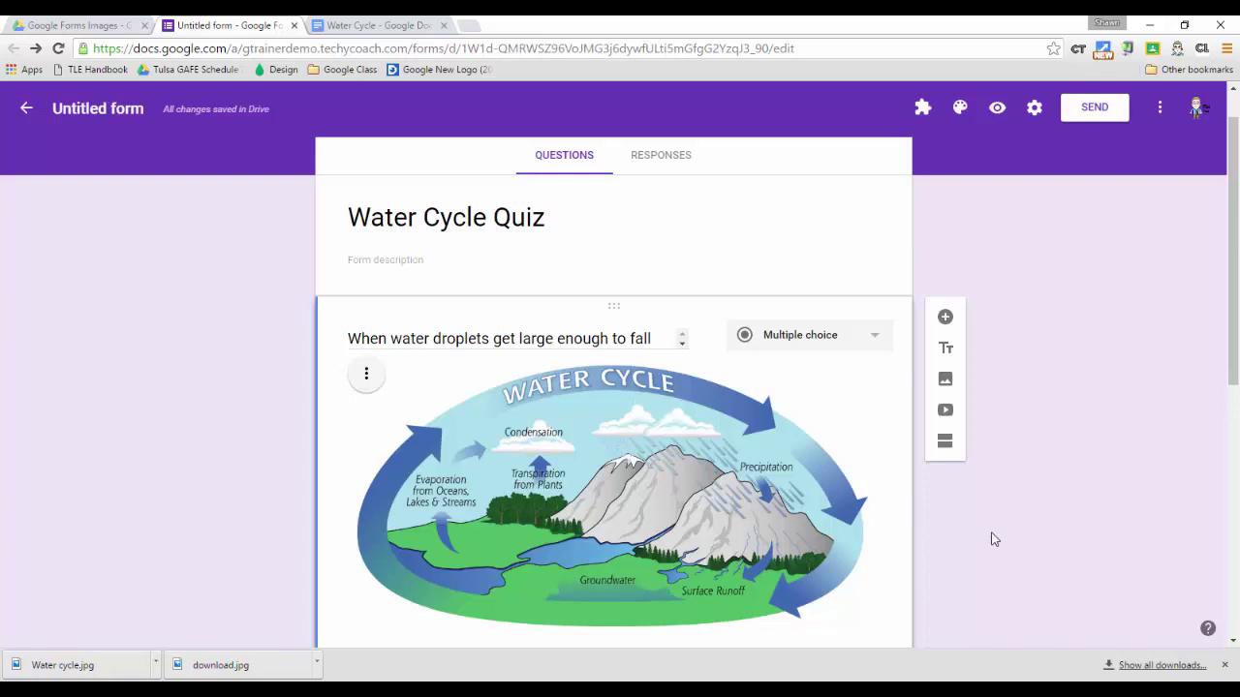
{"action": "scroll", "coordinate": [993, 528], "scroll_direction": "down", "scroll_amount": 1}
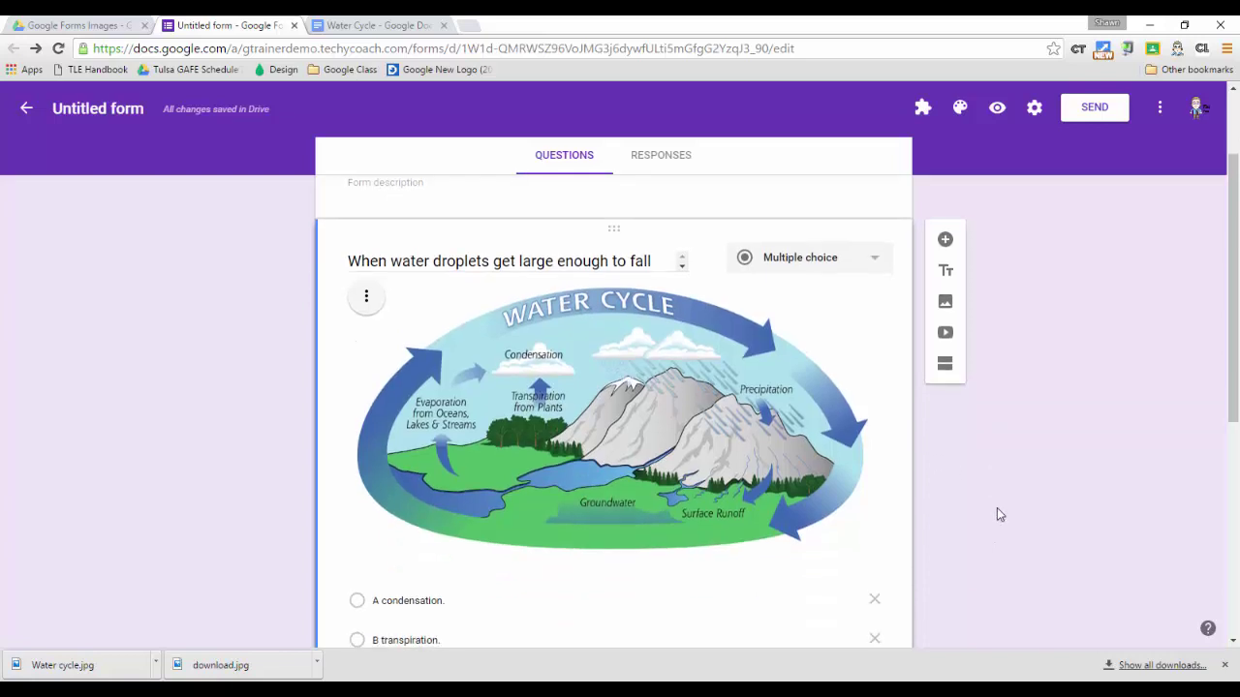
Check the Shuffle question order option in the presentation settings and preview the form to examine the image's position relative to the water droplets question
{"action": "left_click", "coordinate": [1033, 108]}
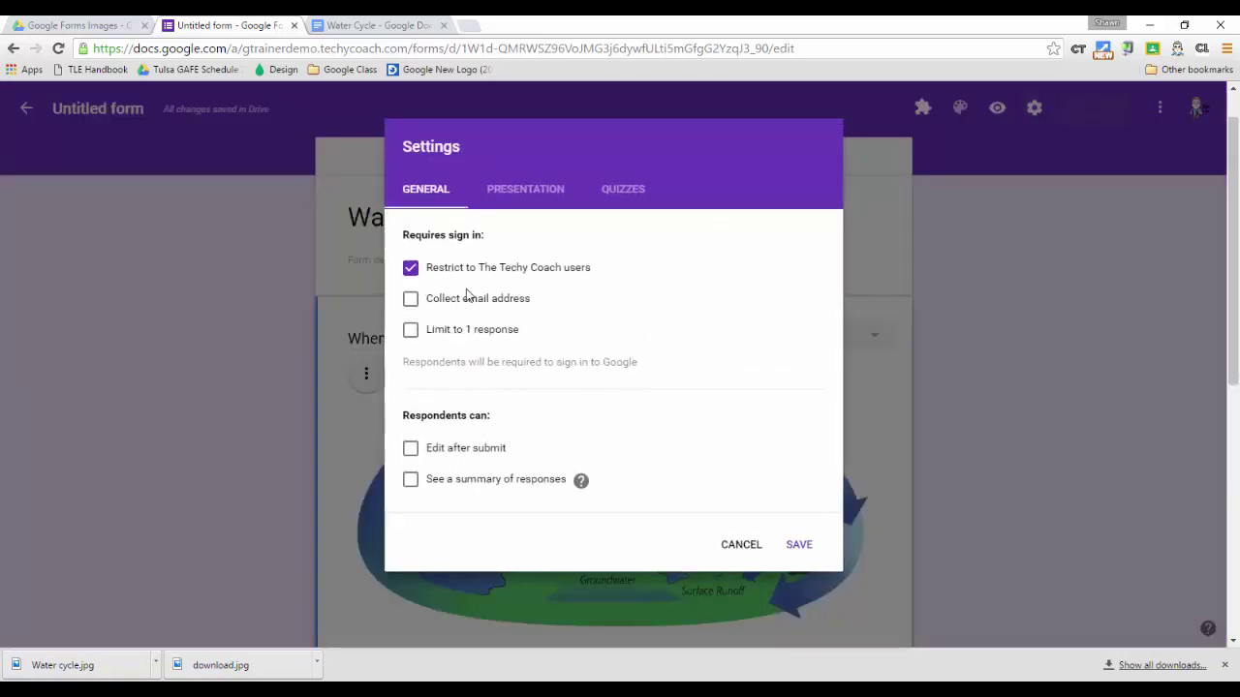
{"action": "left_click", "coordinate": [521, 190]}
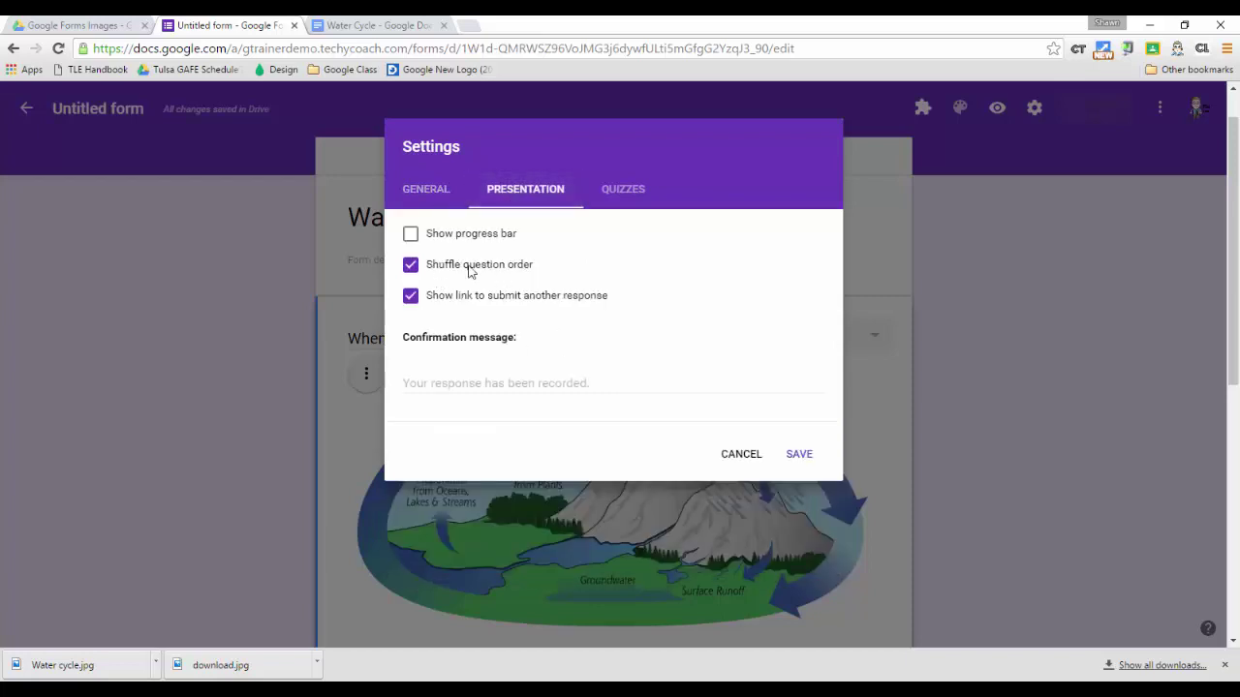
{"action": "left_click", "coordinate": [800, 455]}
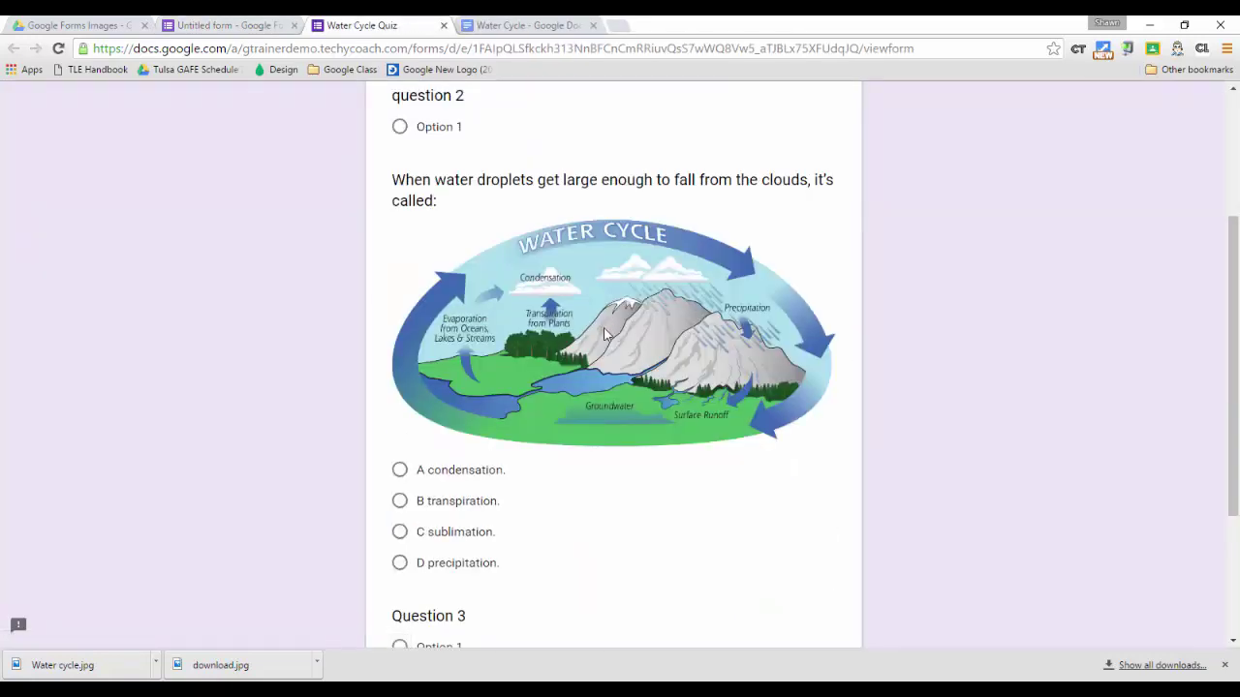
{"action": "scroll", "coordinate": [882, 347], "scroll_direction": "up", "scroll_amount": 3}
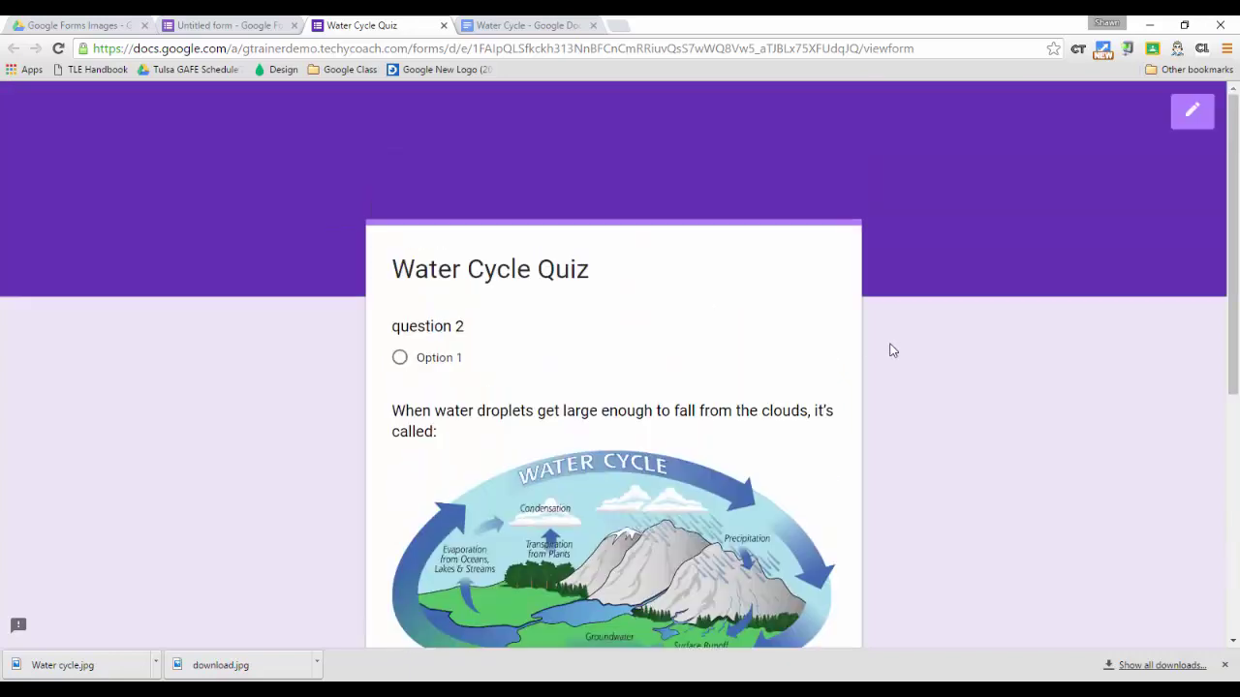
{"action": "left_click", "coordinate": [443, 26]}
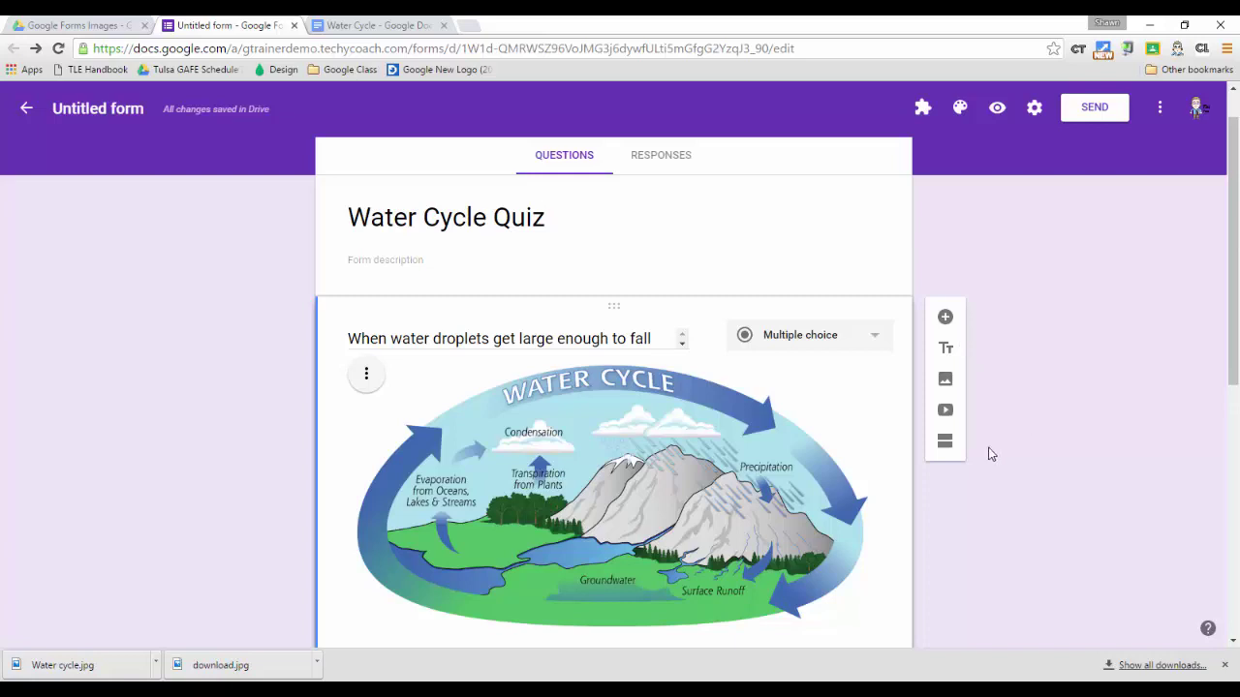